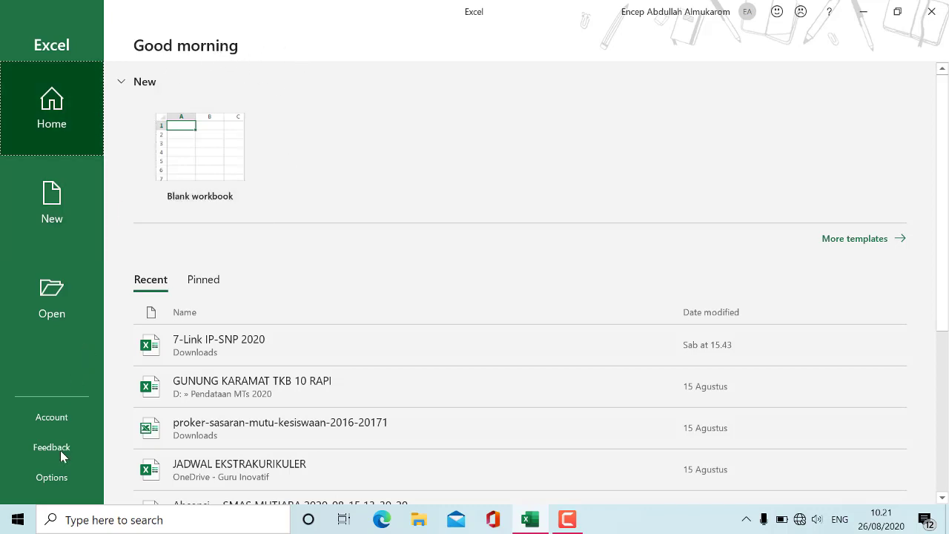
Step: Examine the account page's product information and the choices for Office Background and Office Theme
click(60, 486)
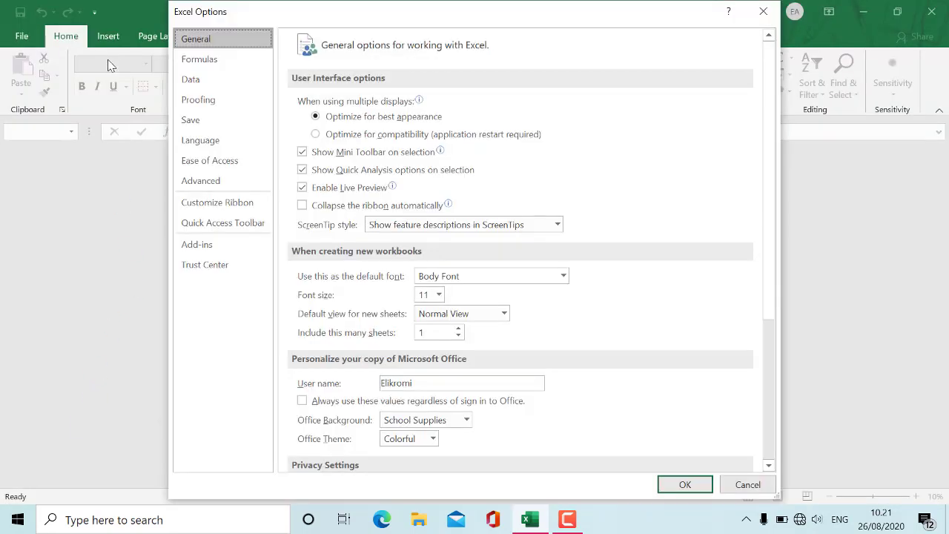
click(763, 11)
click(23, 36)
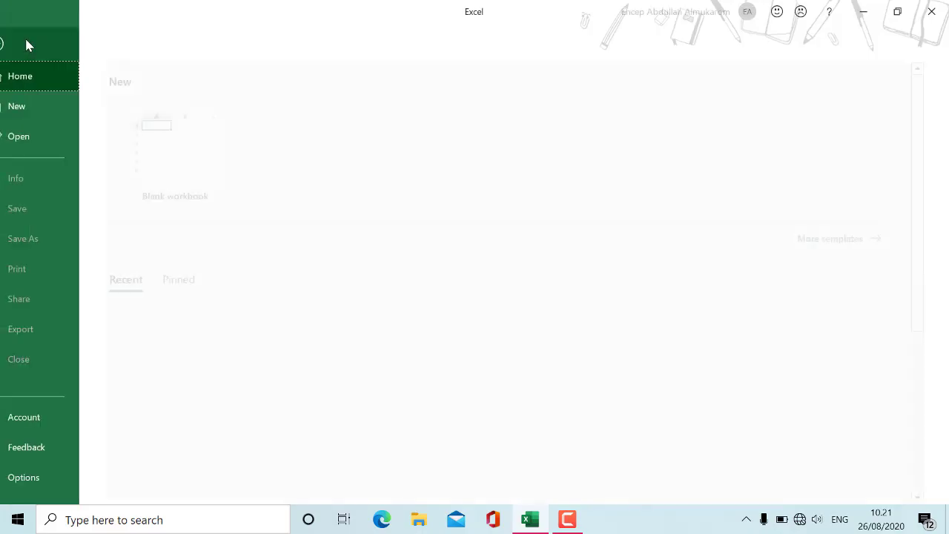
click(63, 418)
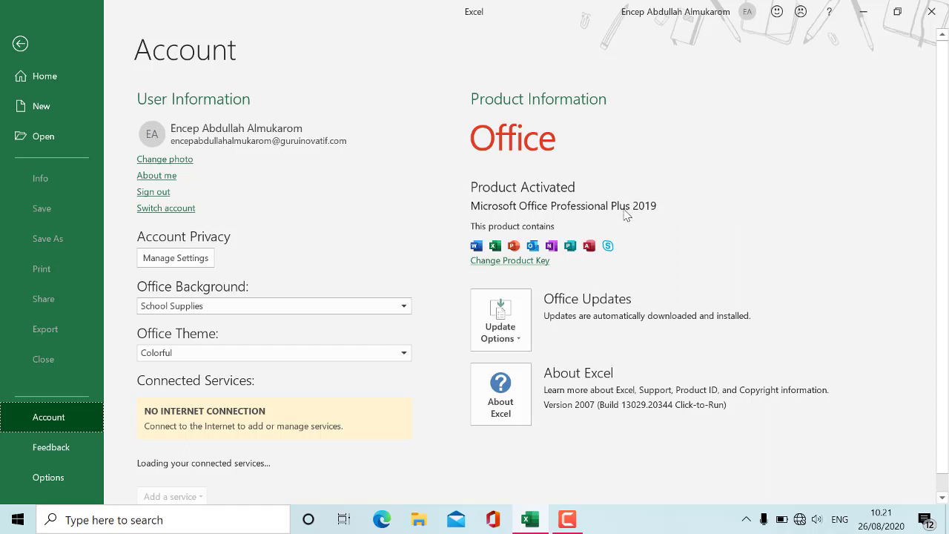
click(263, 304)
click(263, 304)
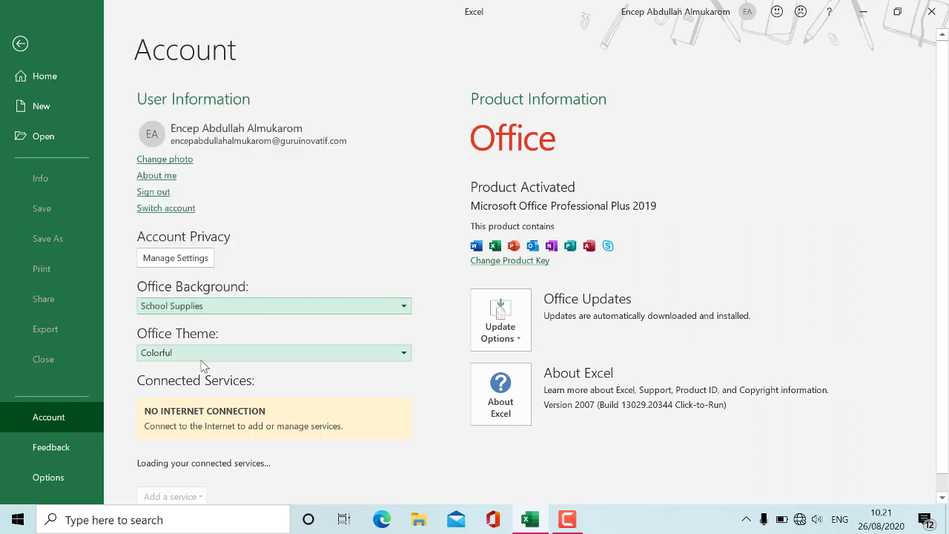
click(202, 354)
click(384, 257)
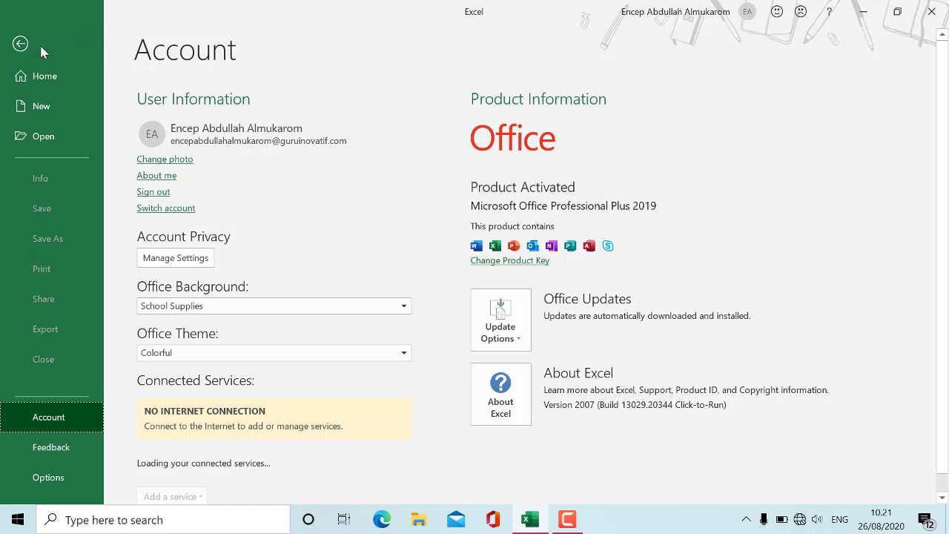
click(20, 44)
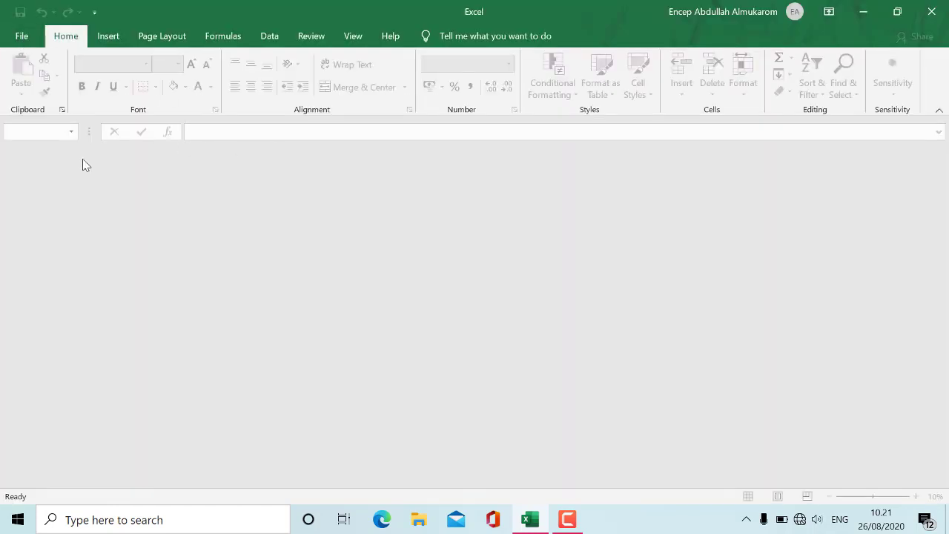
Step: Create a new blank workbook
click(16, 36)
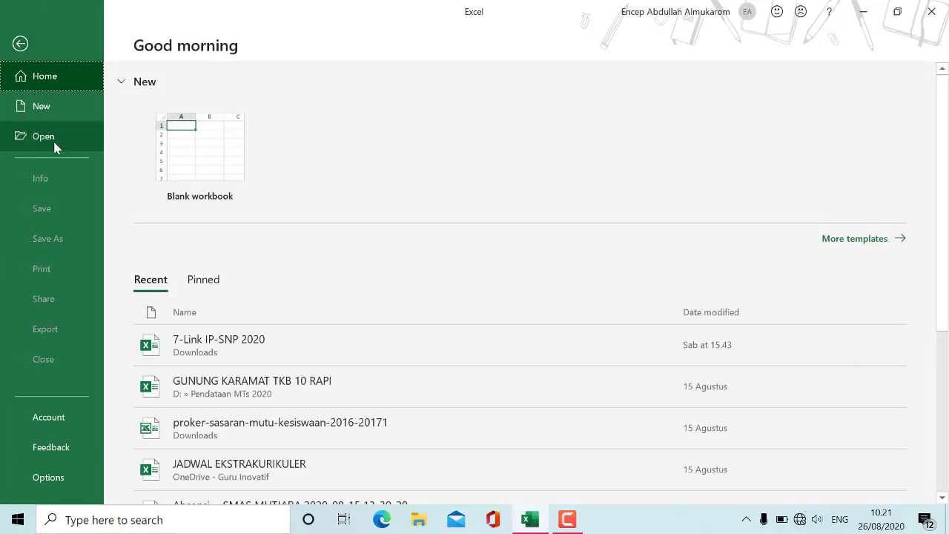
click(198, 177)
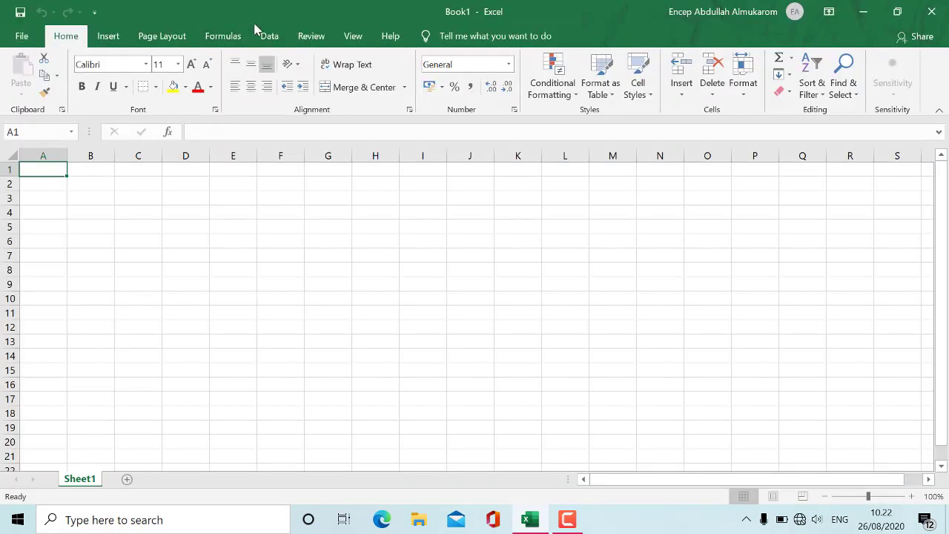
Step: Examine the commands available for inserting, page layout, formulas, data, review and view, returning to the Home commands
click(111, 36)
click(355, 36)
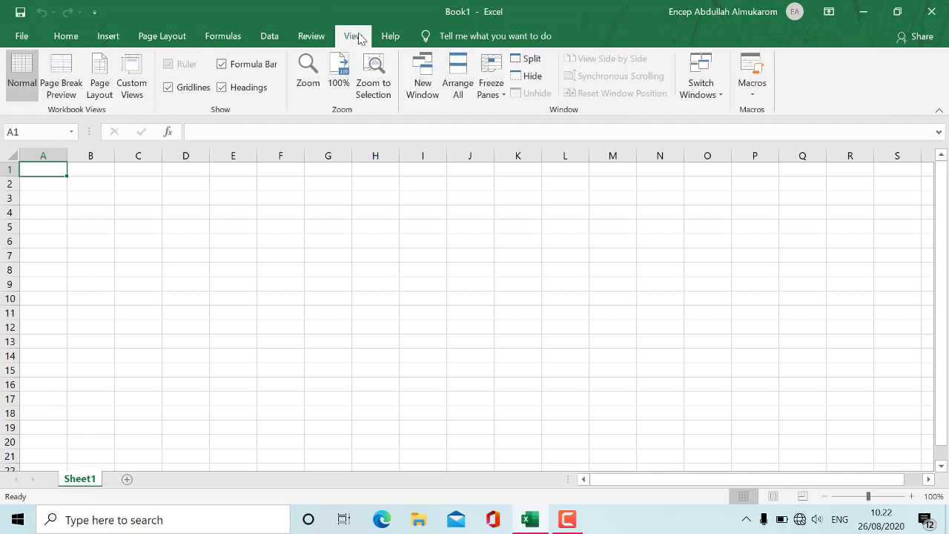
click(67, 37)
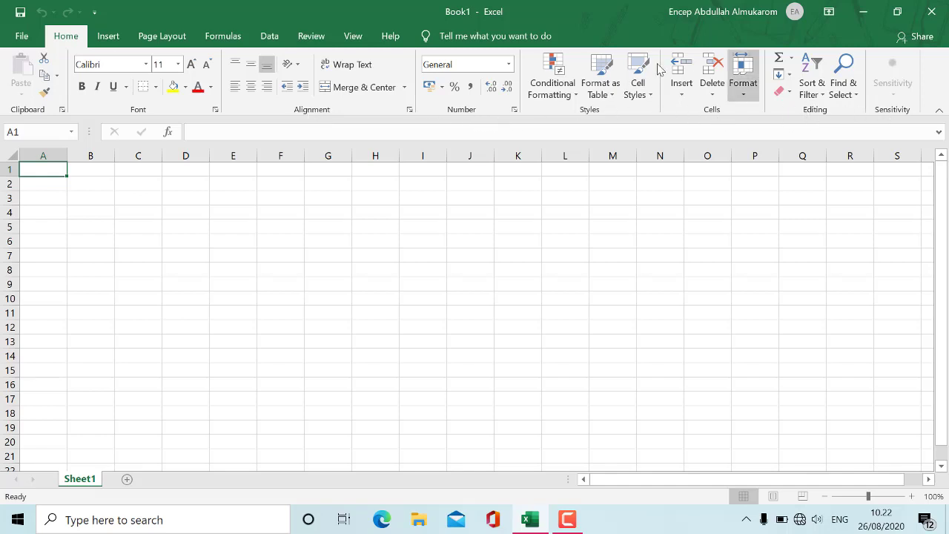
click(107, 36)
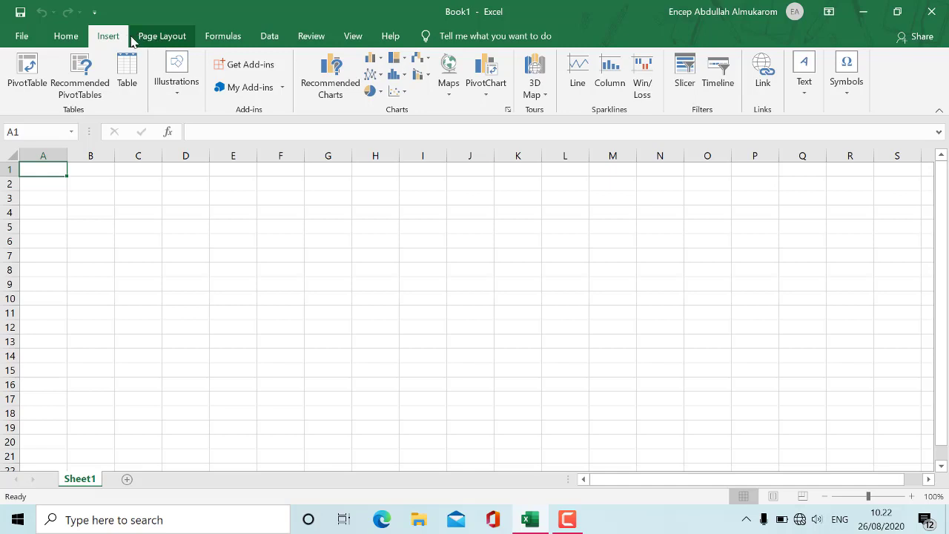
click(135, 37)
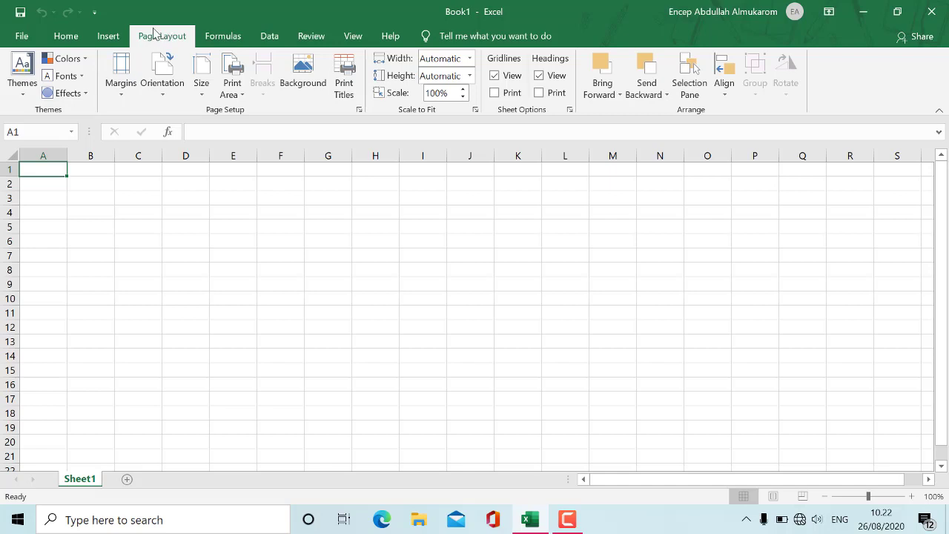
click(210, 36)
click(270, 39)
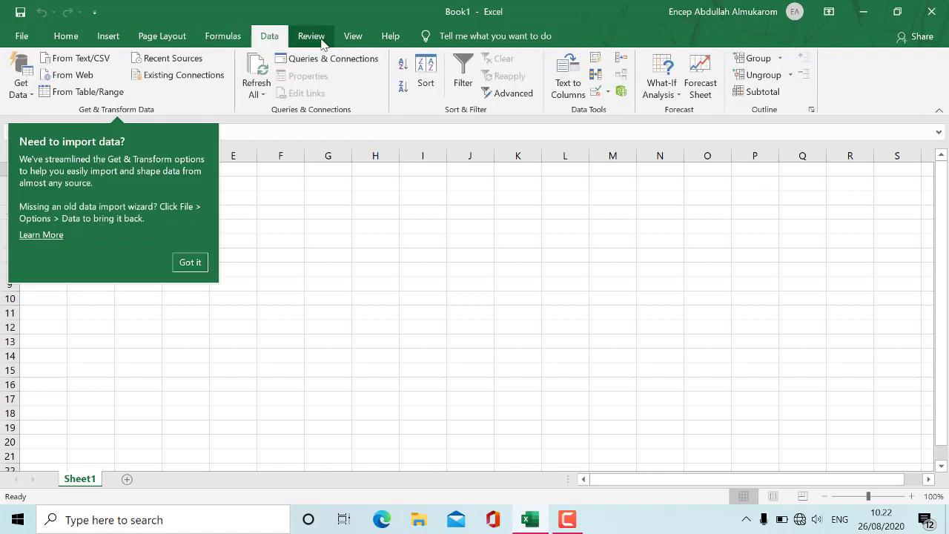
click(313, 37)
click(355, 39)
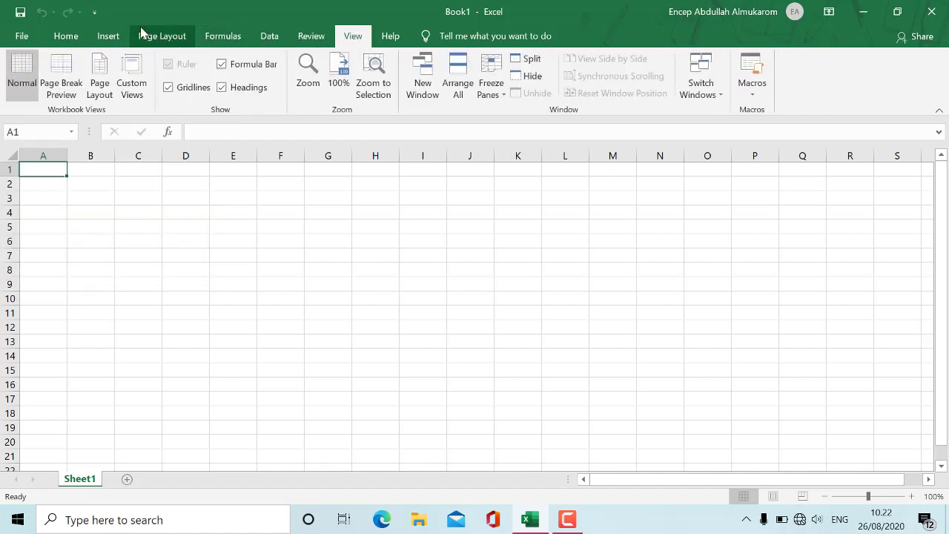
click(82, 36)
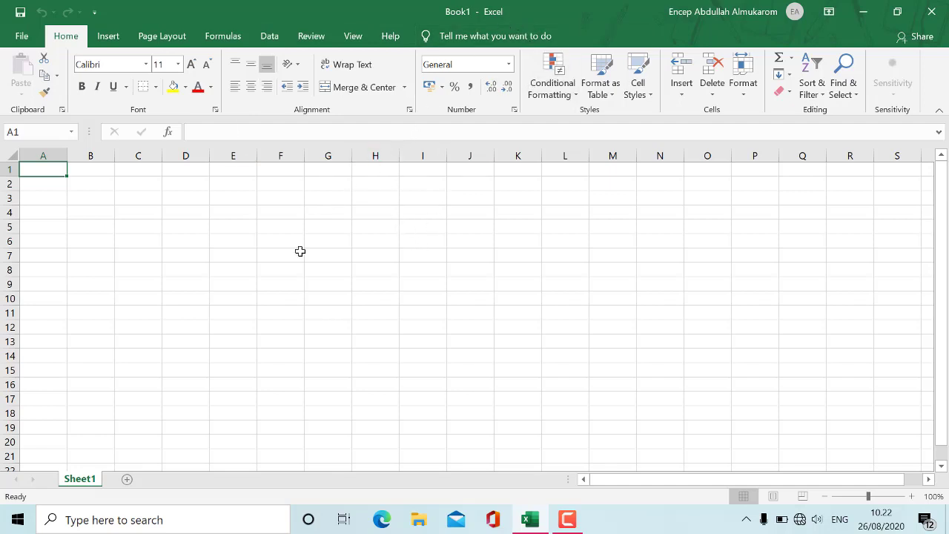
click(64, 210)
click(48, 172)
text(")
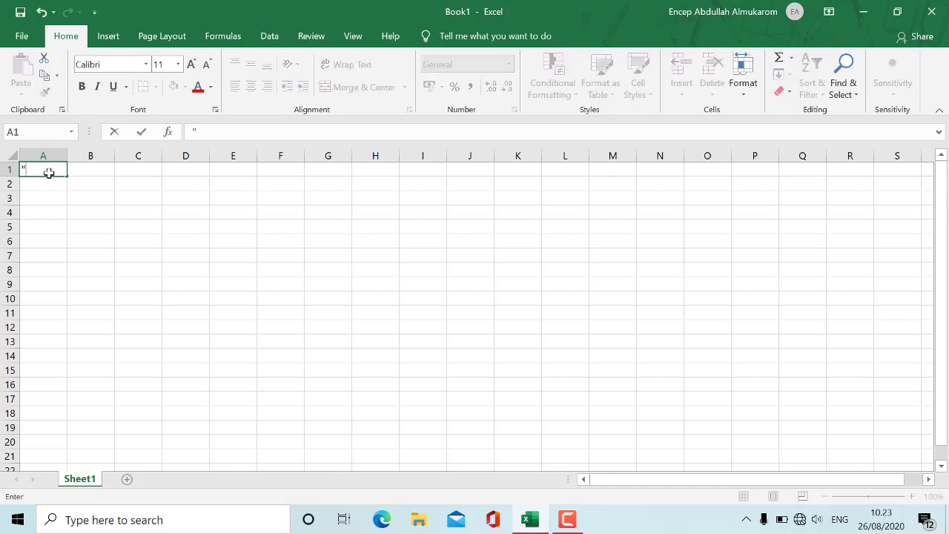
text(a")
key(BackSpace)
key(BackSpace)
key(BackSpace)
text(1)
key(BackSpace)
key(Return)
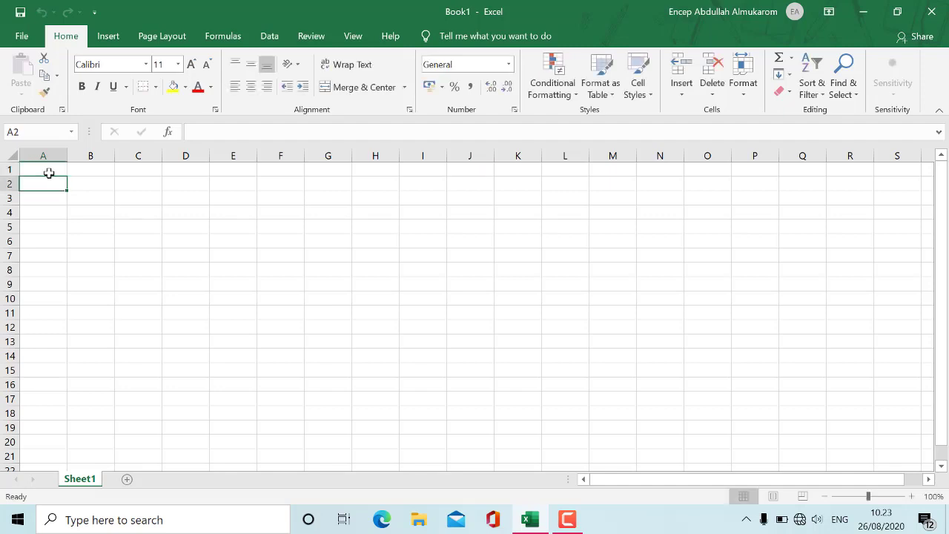
click(48, 173)
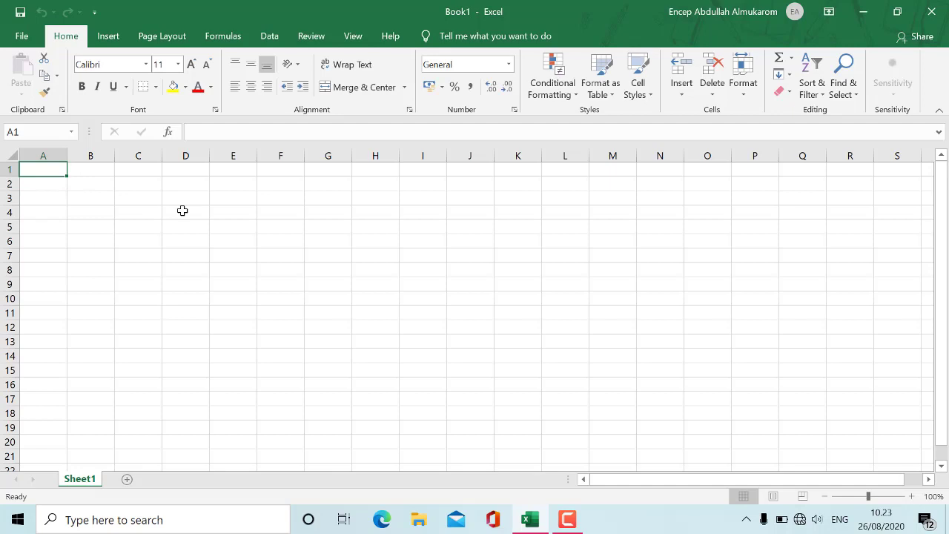
text(=)
key(Escape)
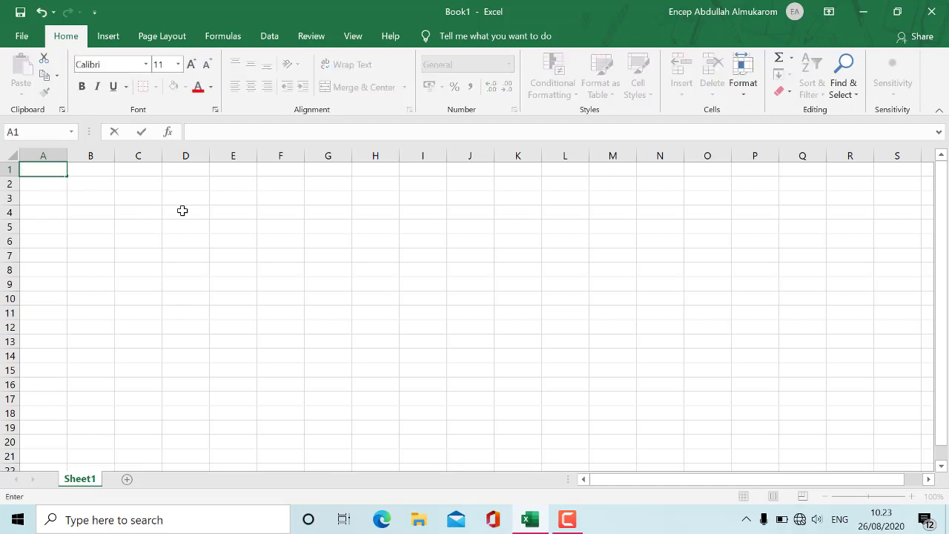
key(Return)
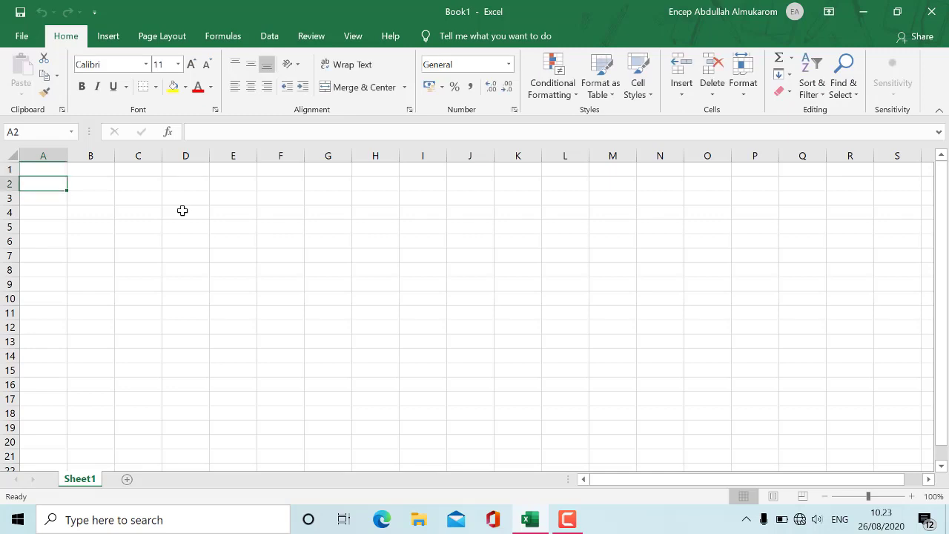
Step: Try starting a RANK formula in cell A1 to view its arguments, and discard the entry
key(Up)
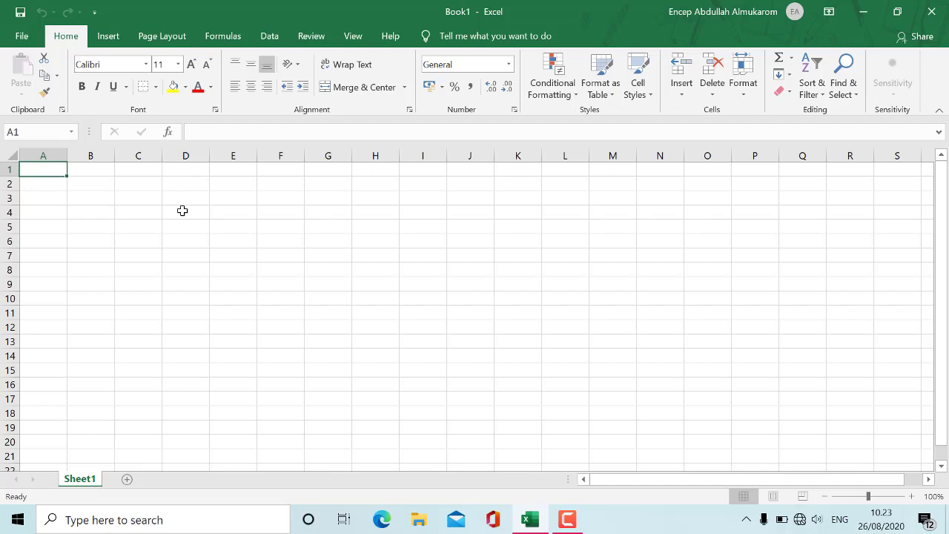
text(=)
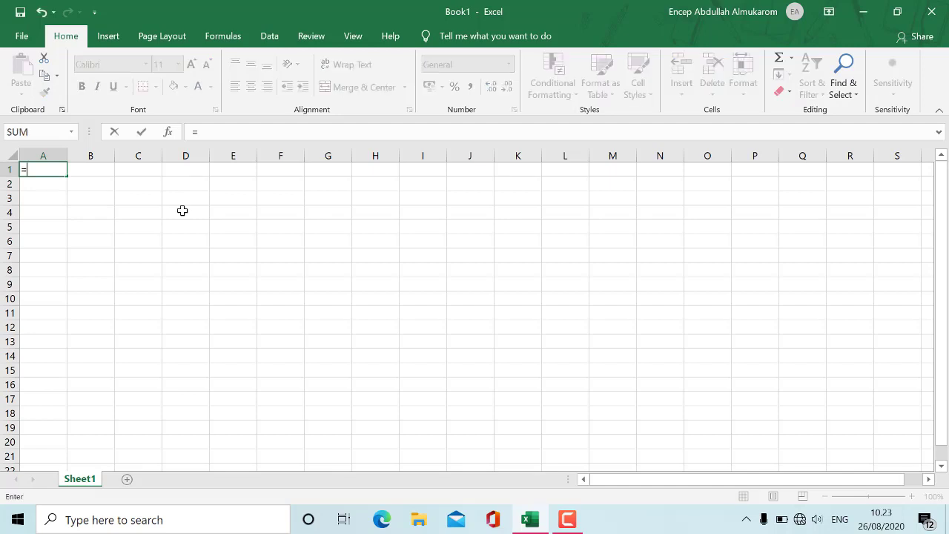
text(rank)
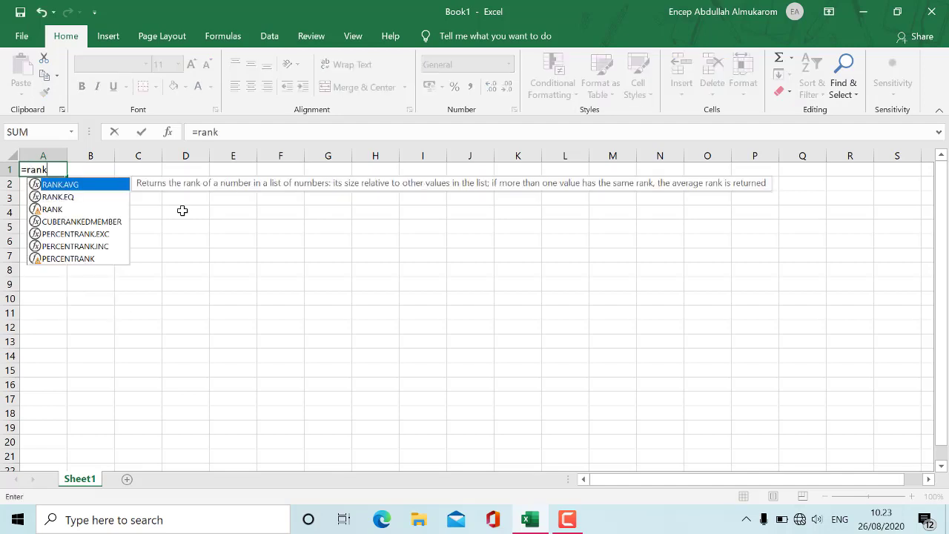
text(()
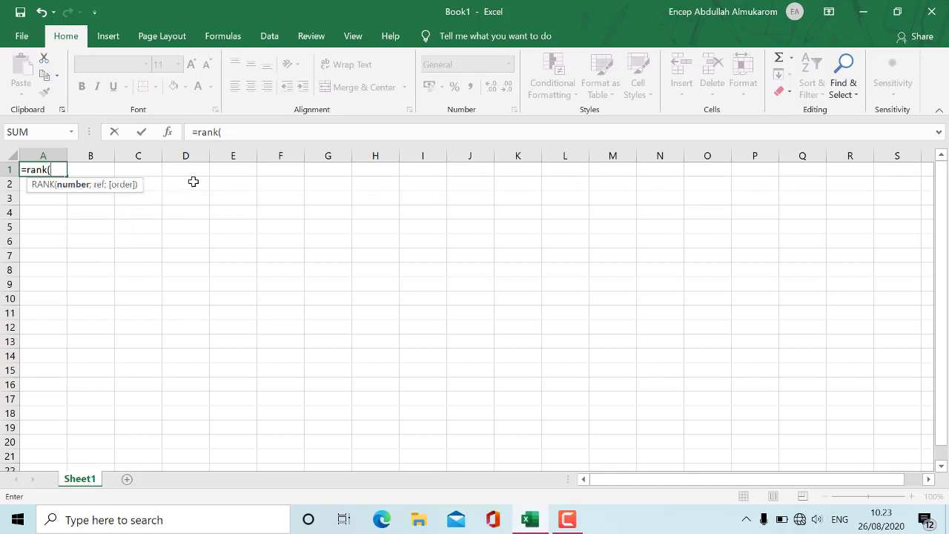
key(BackSpace)
key(Escape)
key(Escape)
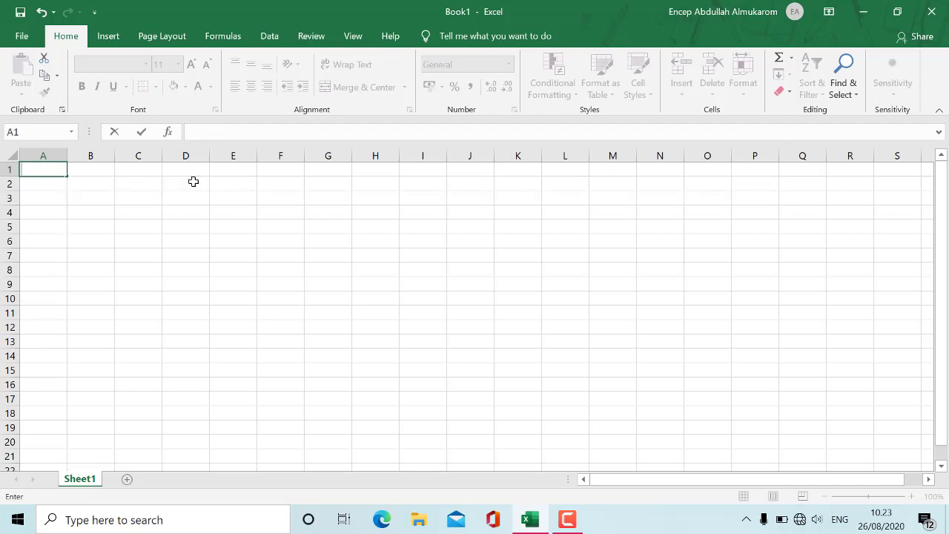
click(192, 182)
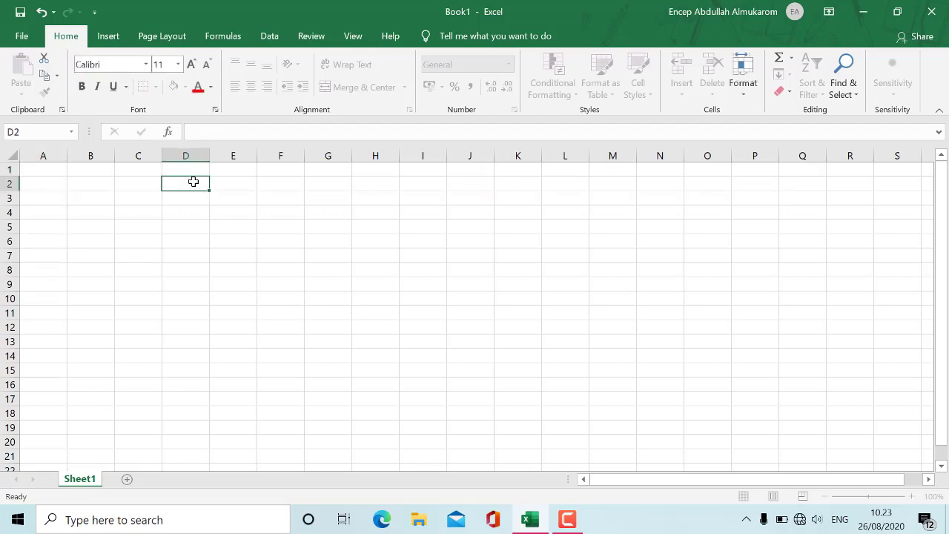
Step: Enter the text RUMUS in uppercase in cell A1
click(45, 172)
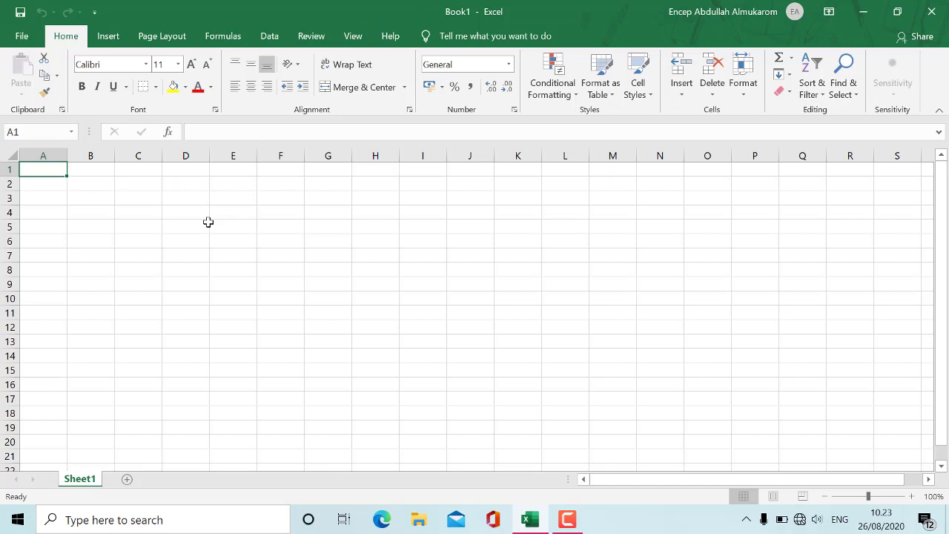
text(rumus)
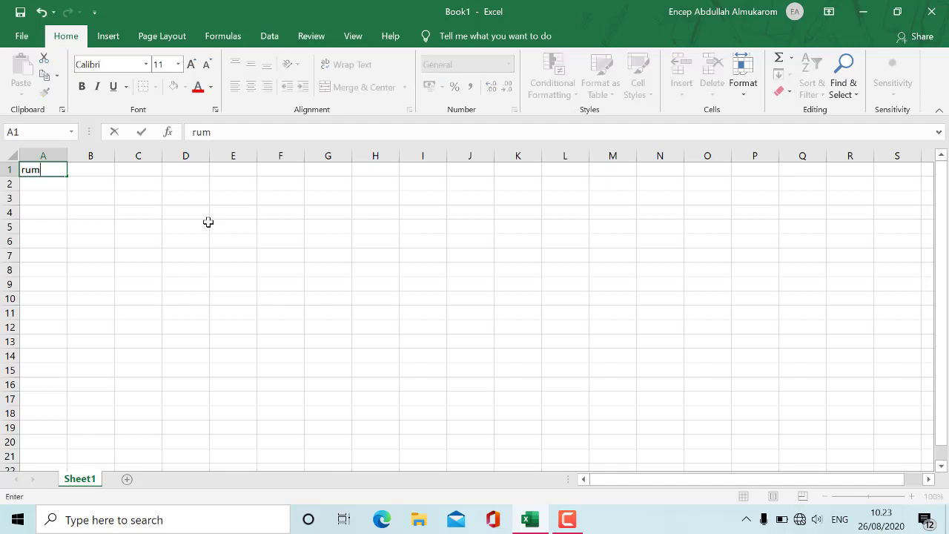
key(BackSpace)
key(BackSpace)
key(BackSpace)
key(BackSpace)
key(BackSpace)
text(RUMUS)
key(Return)
key(Return)
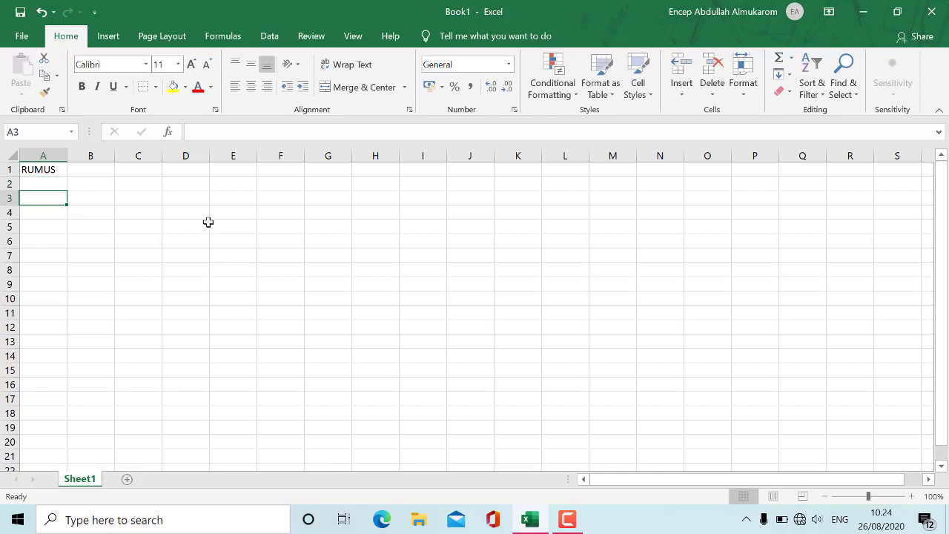
Step: Examine the function library's categories, from Financial, Logical and Text through More Functions, plus the AutoSum options
click(230, 35)
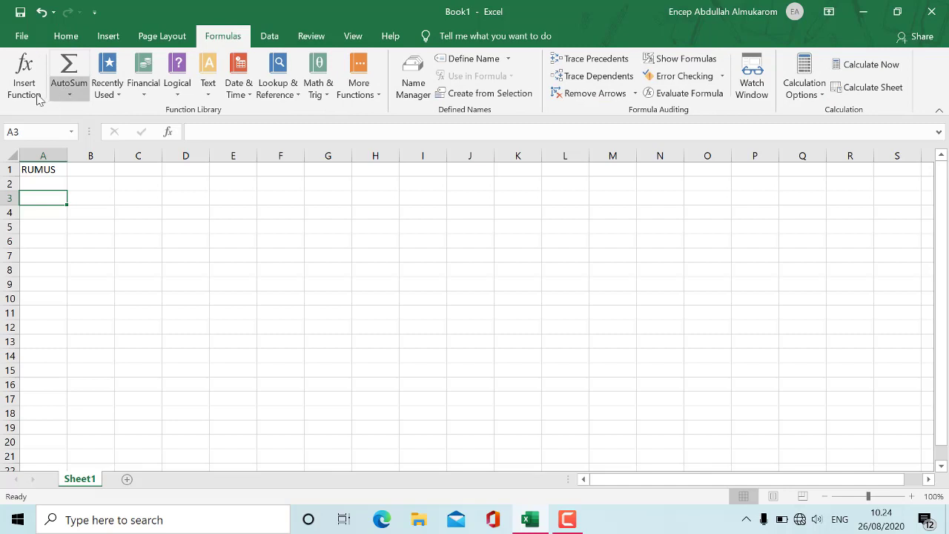
click(142, 88)
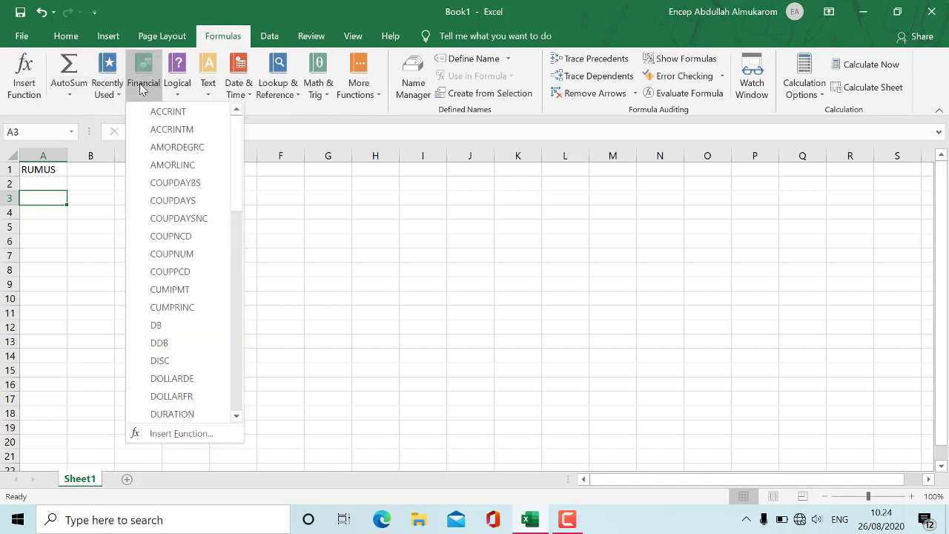
click(141, 89)
click(176, 88)
click(210, 89)
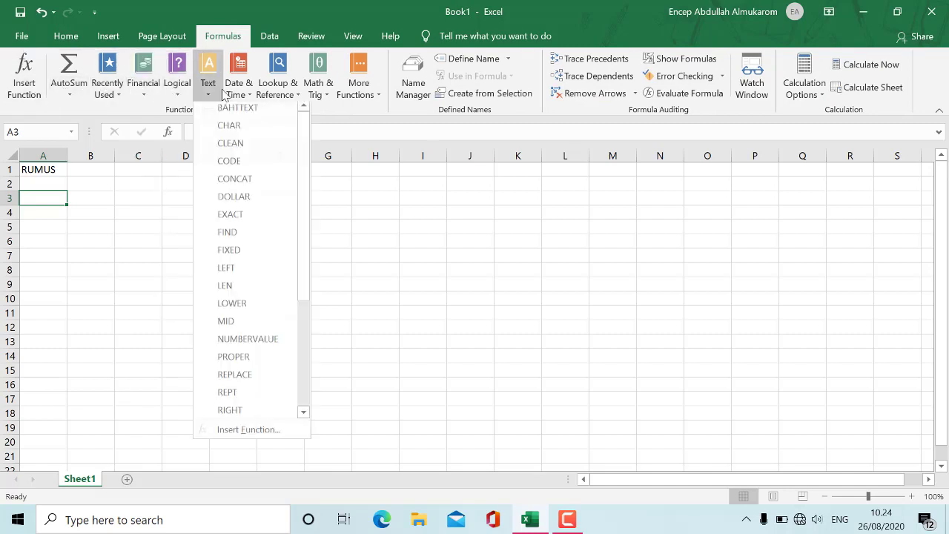
click(239, 89)
click(279, 92)
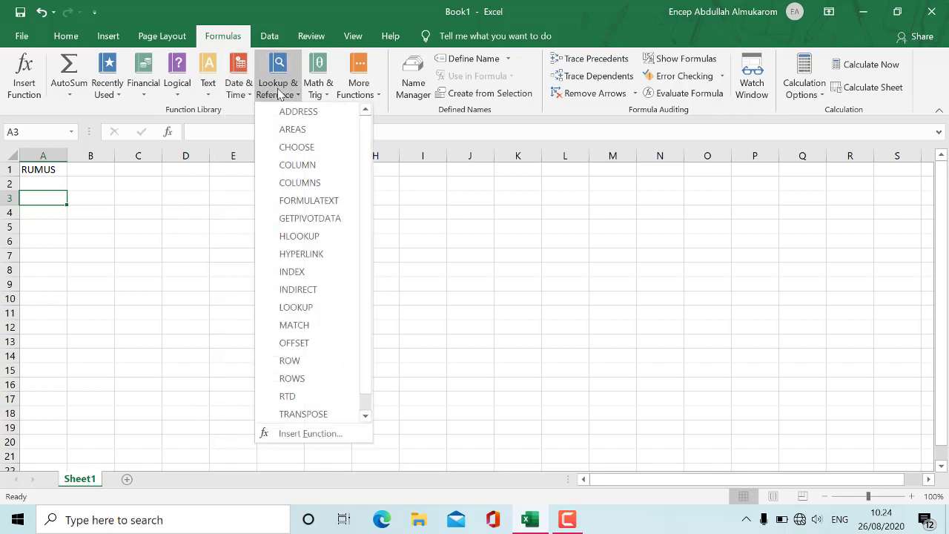
click(323, 95)
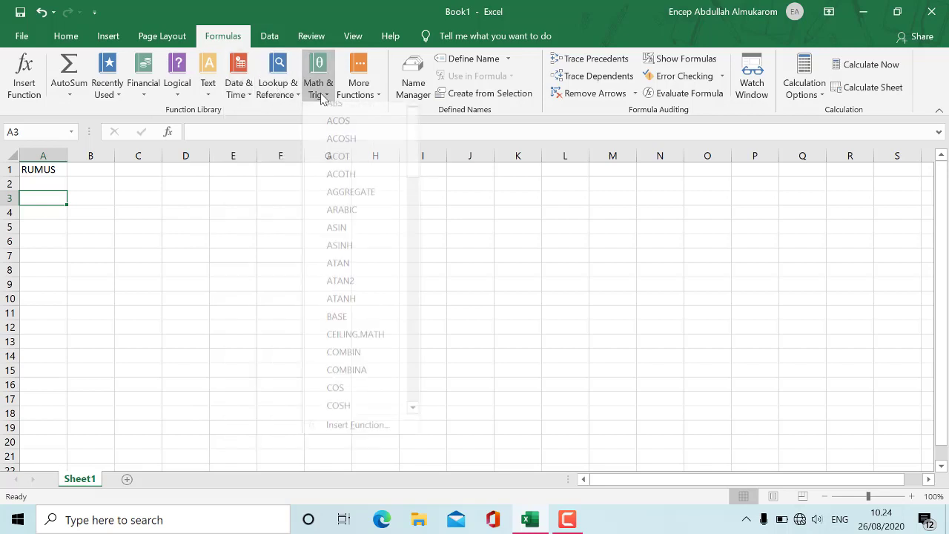
click(363, 93)
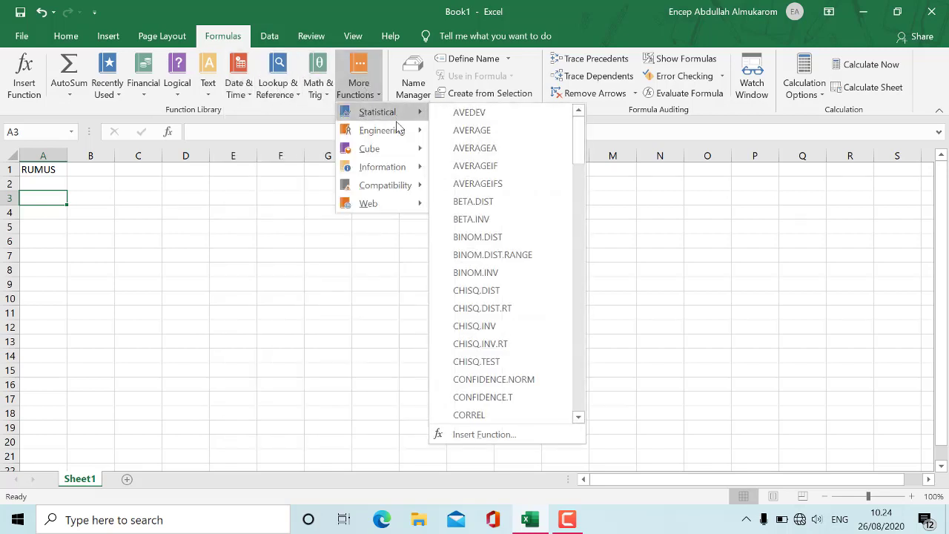
mouse_move(389, 152)
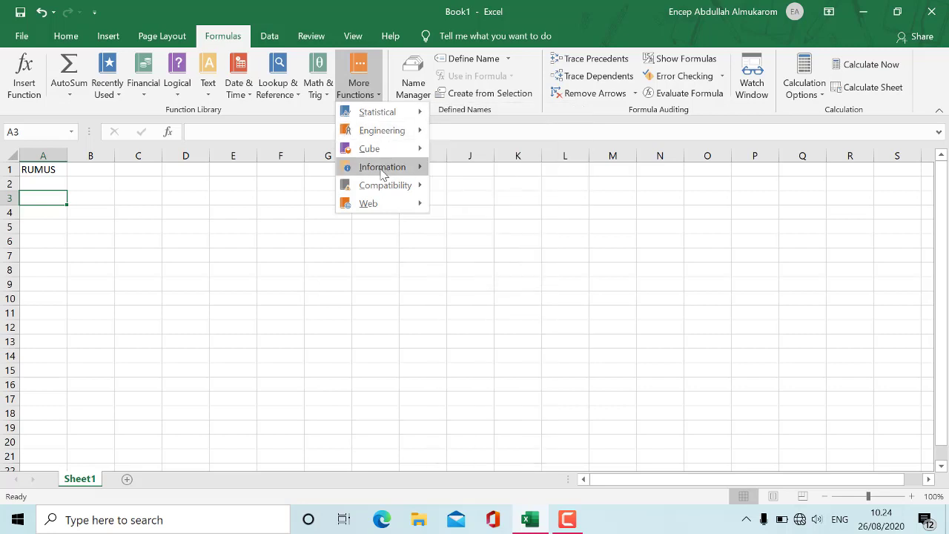
click(404, 4)
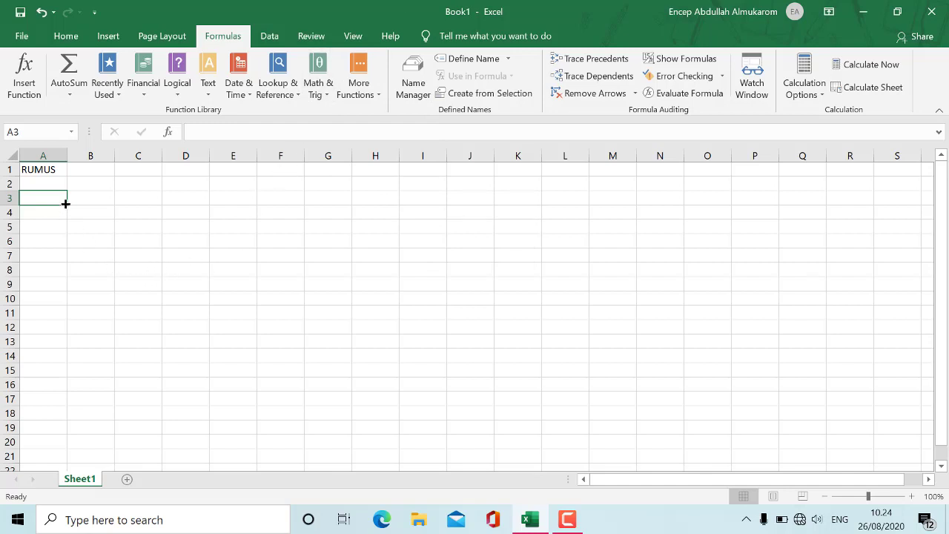
click(71, 94)
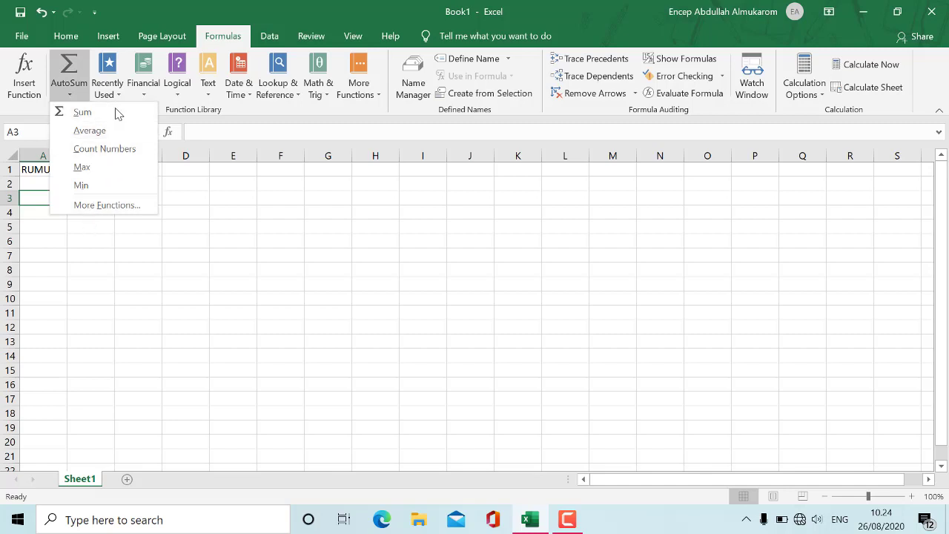
click(149, 13)
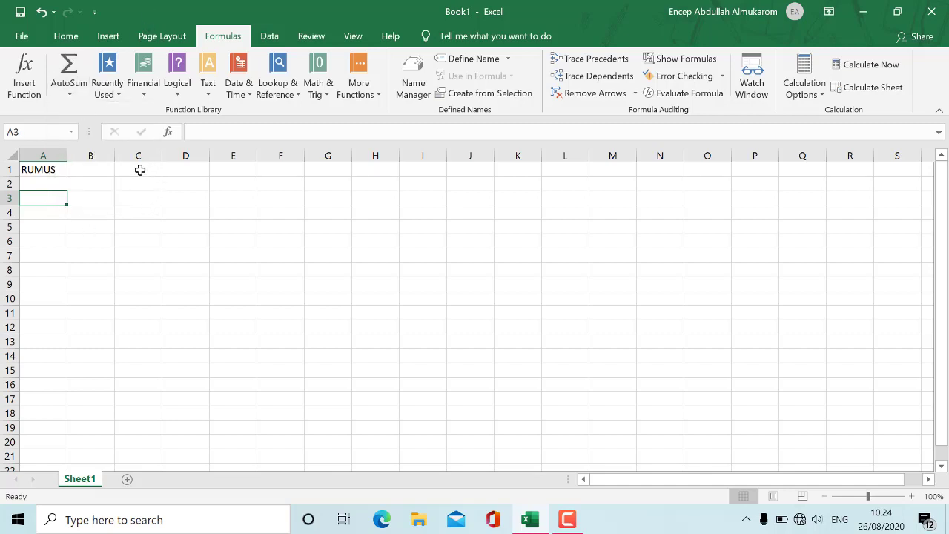
Step: Enter the heading DASAR in cell B1, beside RUMUS
click(140, 167)
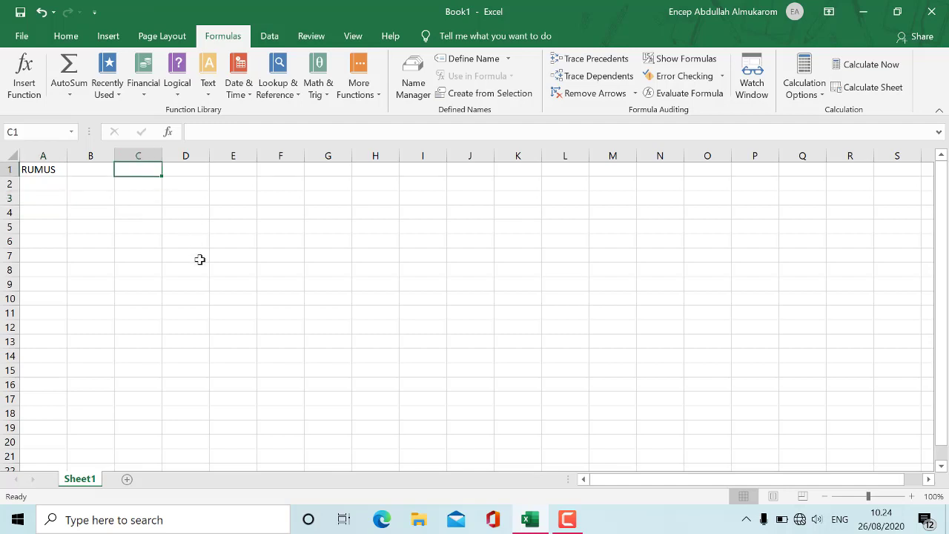
click(47, 168)
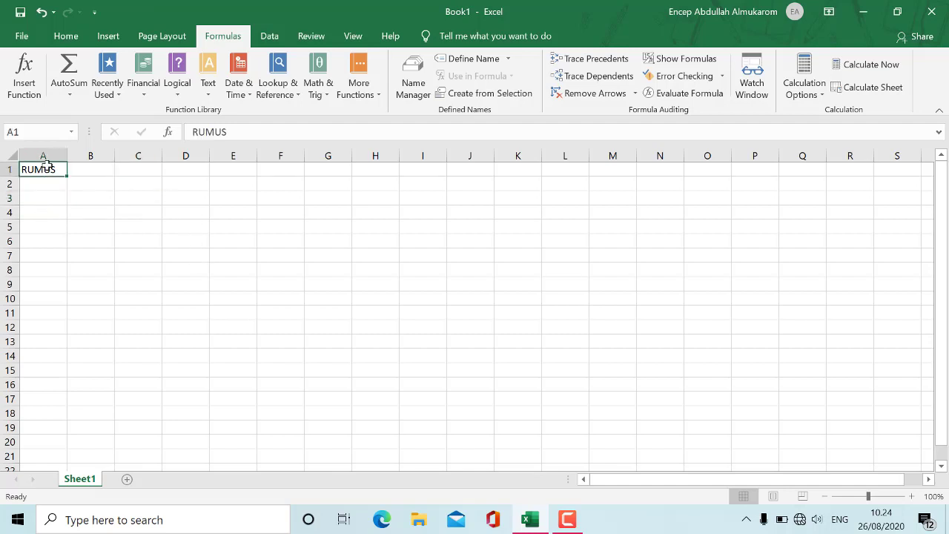
click(91, 169)
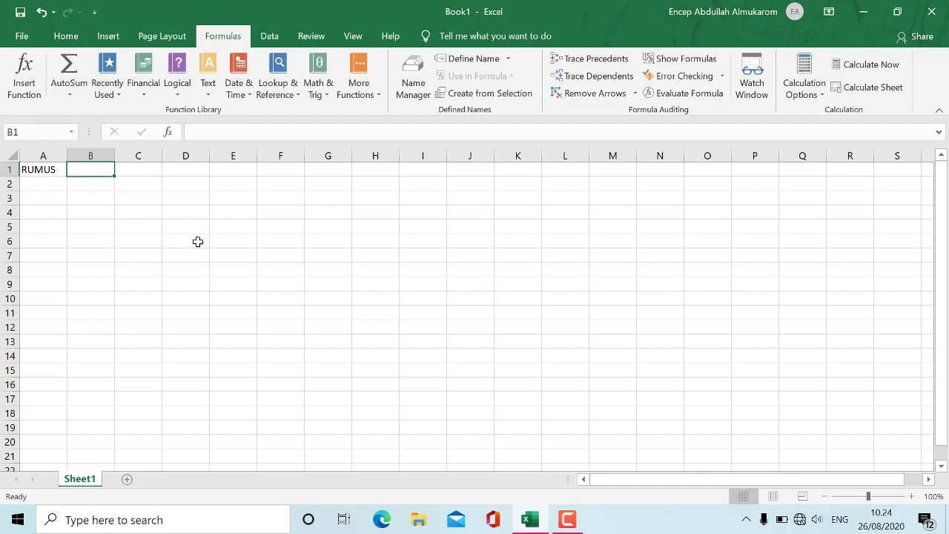
text(DASAR)
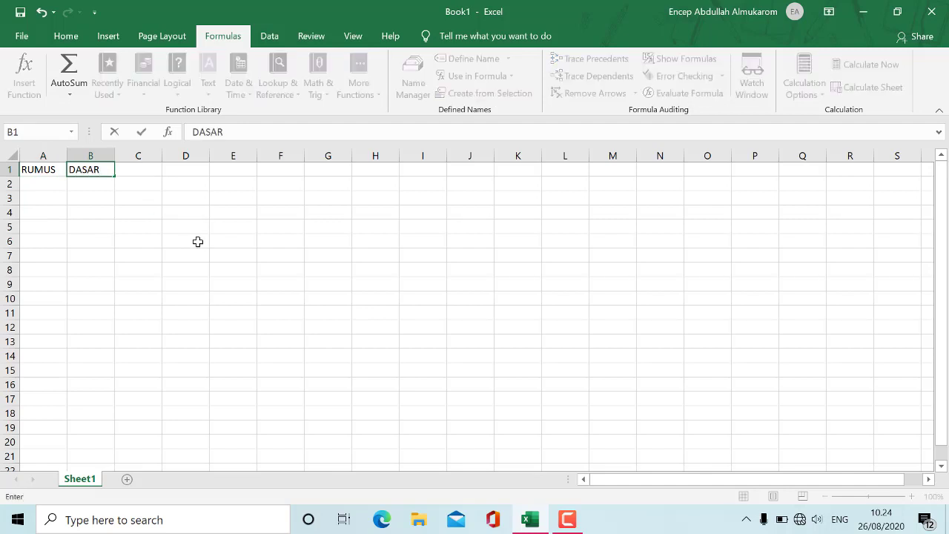
key(Return)
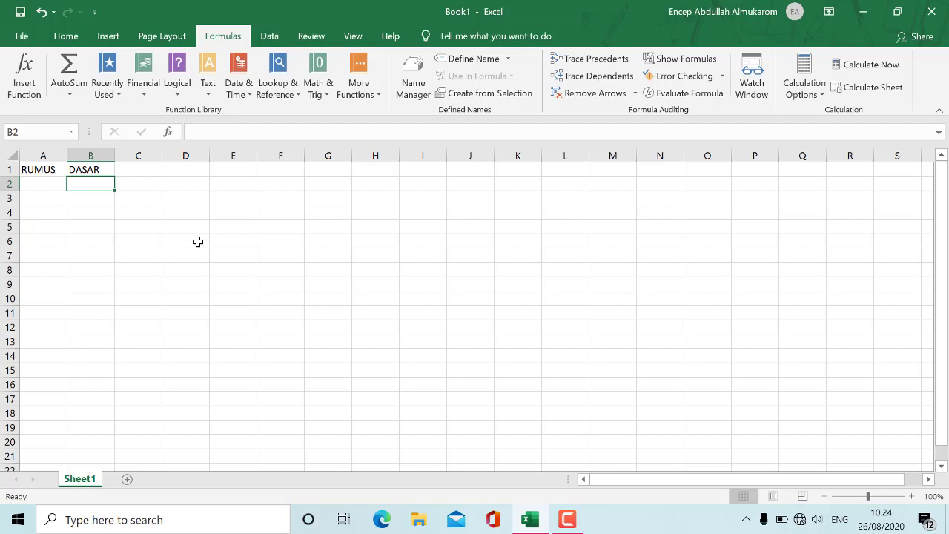
Step: Enter the multiplication operator * in cell B2, with a leading apostrophe so it is stored as text
text(')
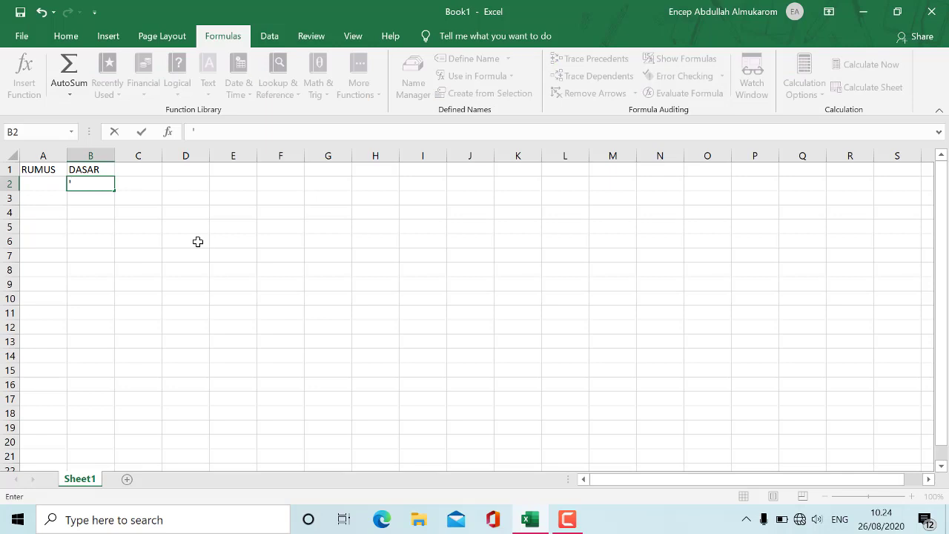
text(*)
key(Return)
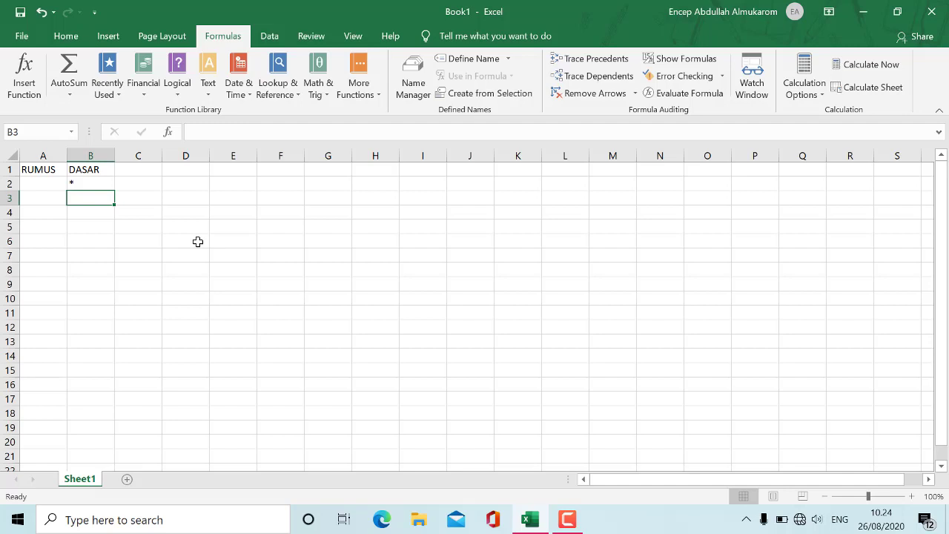
text(*/)
key(Return)
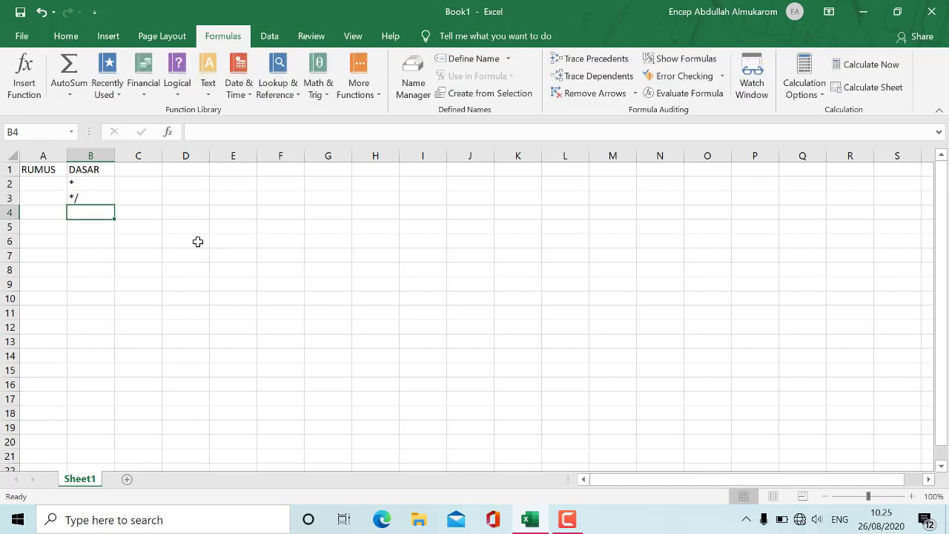
key(Up)
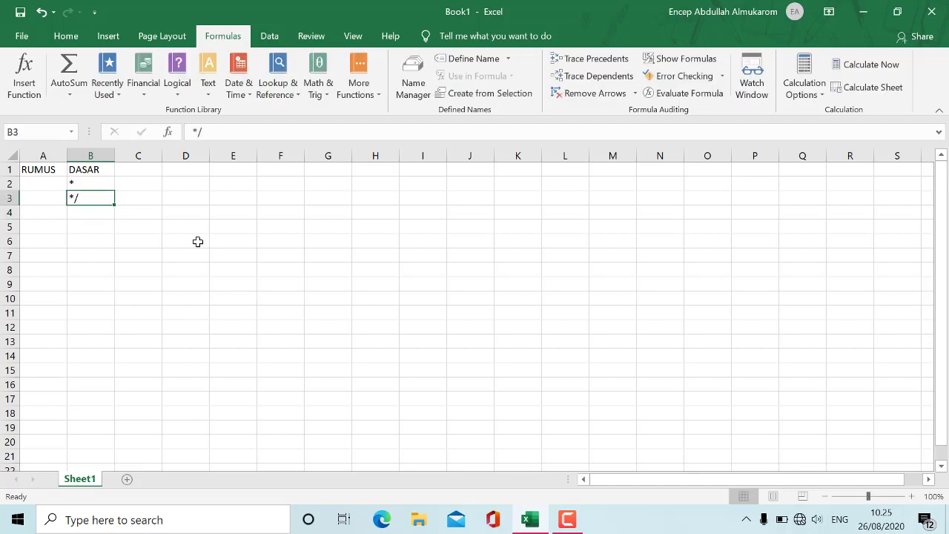
key(alt)
key(Escape)
key(alt)
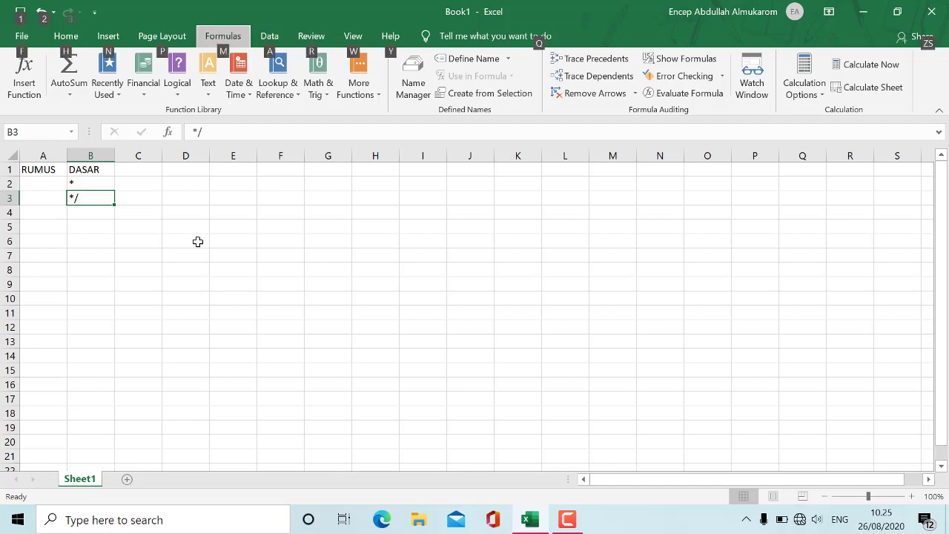
key(Escape)
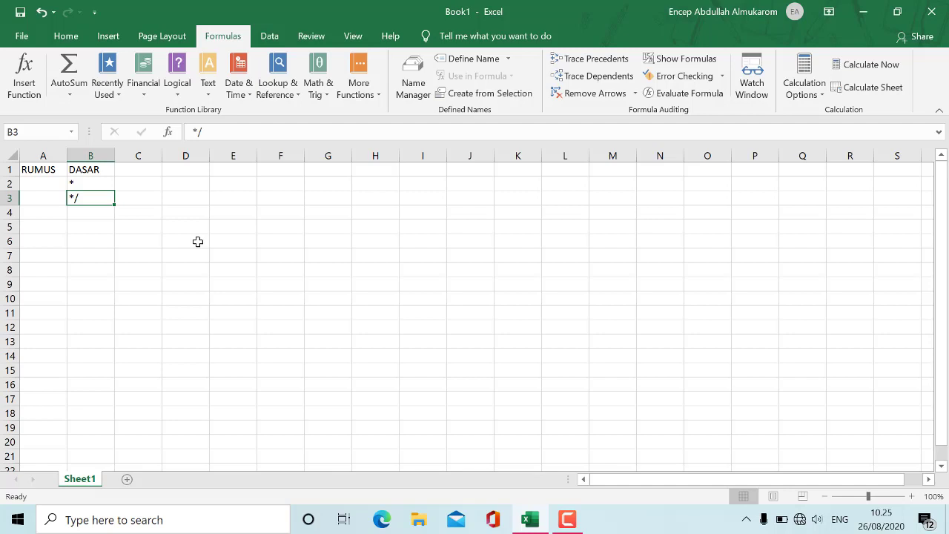
key(Down)
key(Up)
Step: Enter the arithmetic operators /, +, - and ^ in cells B3 to B6, one per cell
text(M)
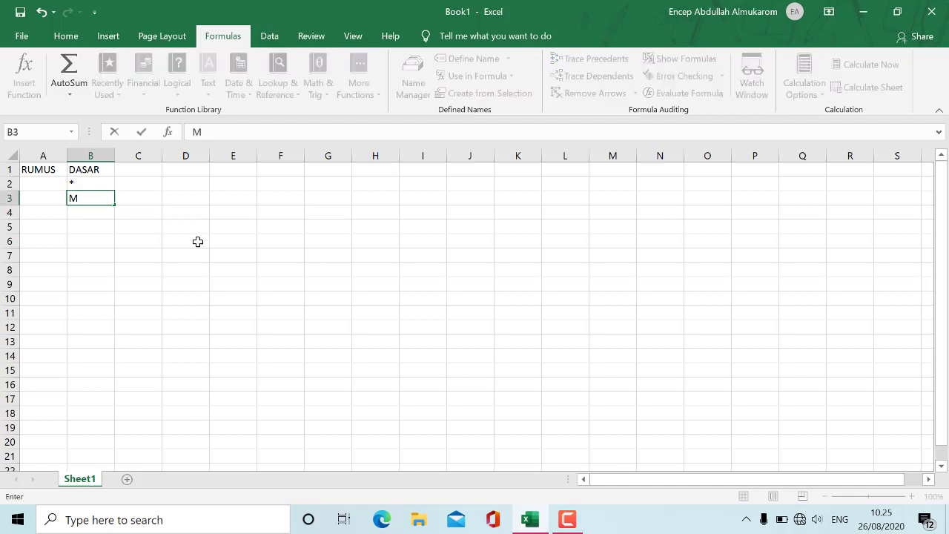
key(BackSpace)
text(/)
key(Return)
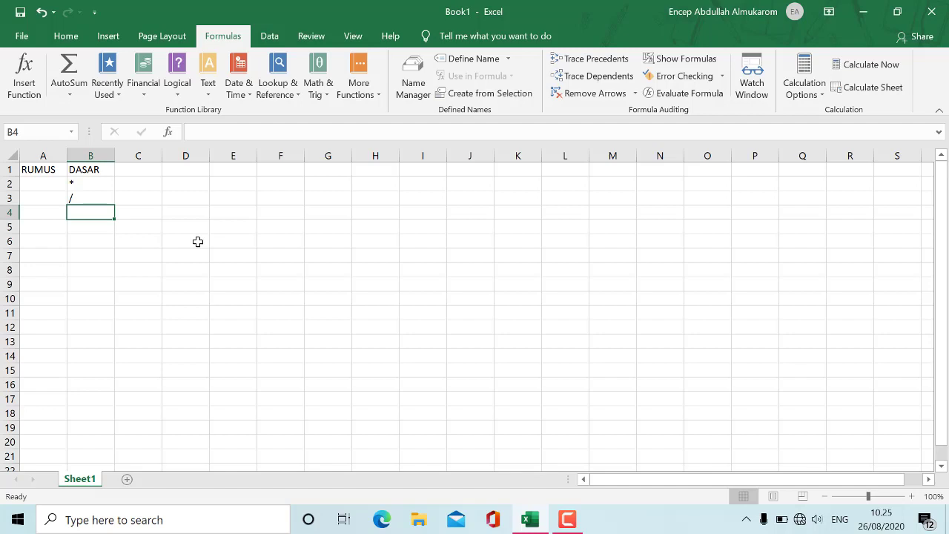
text(+)
key(Return)
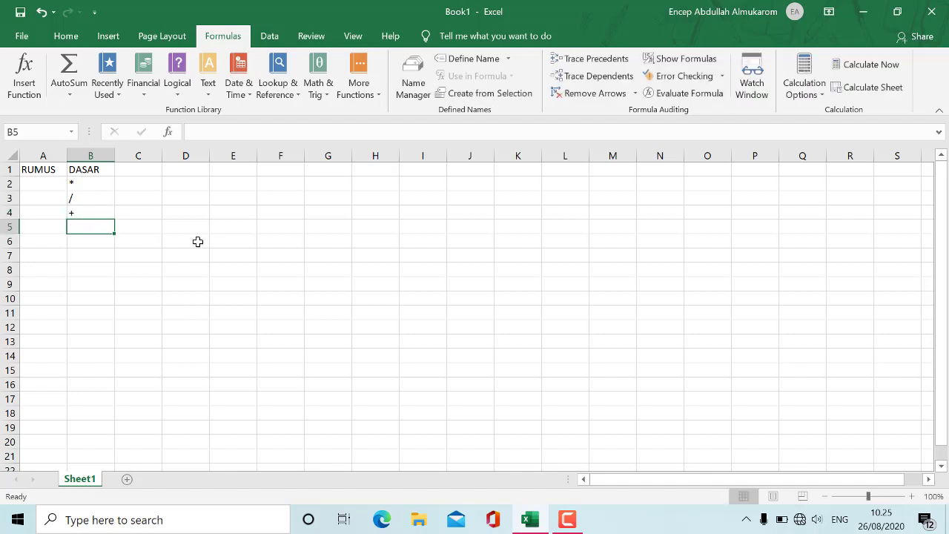
text(-)
key(Return)
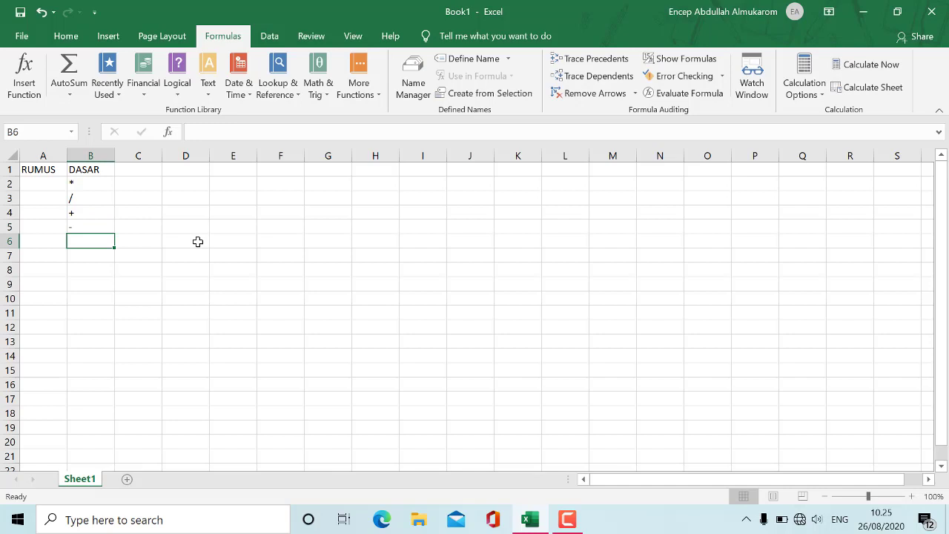
text(^)
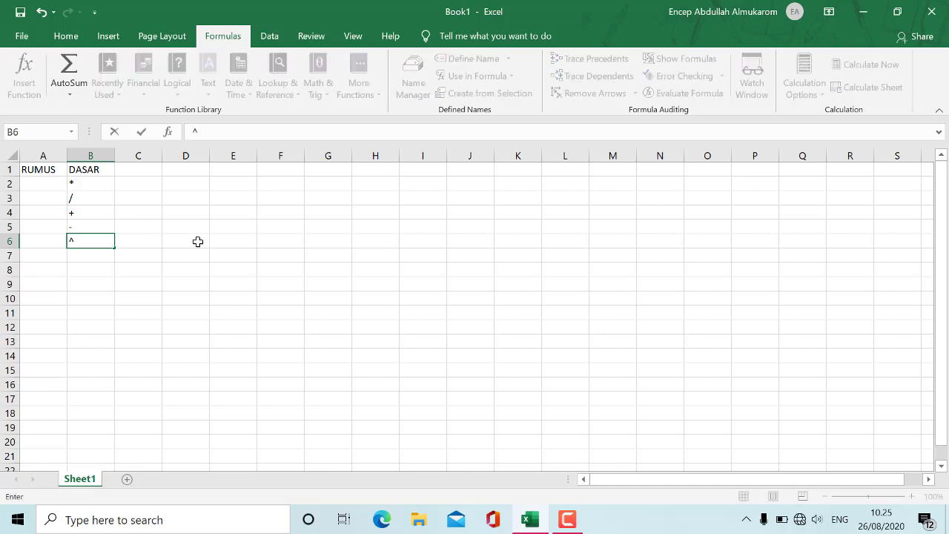
key(Return)
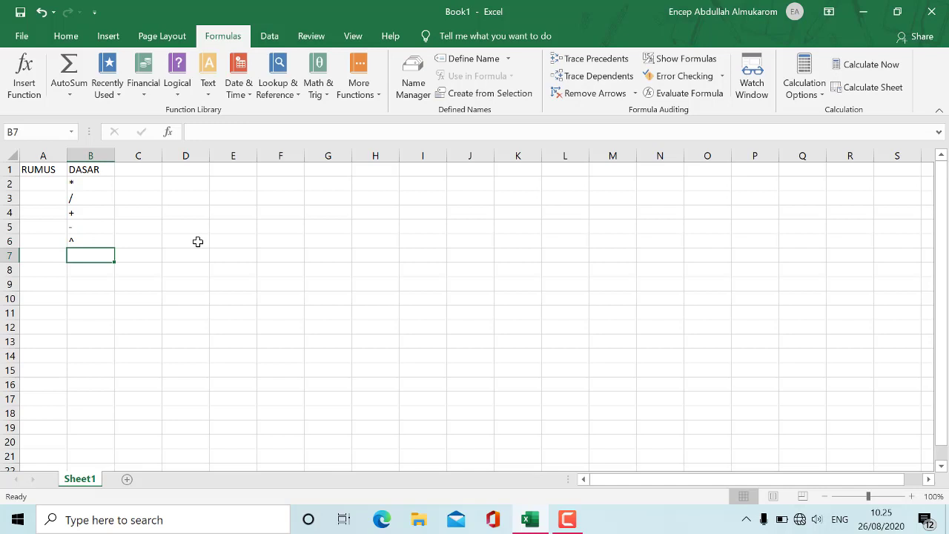
Step: Enter the comparison operators =, >=, <= and <> in cells B7 to B10, one per cell
text(=)
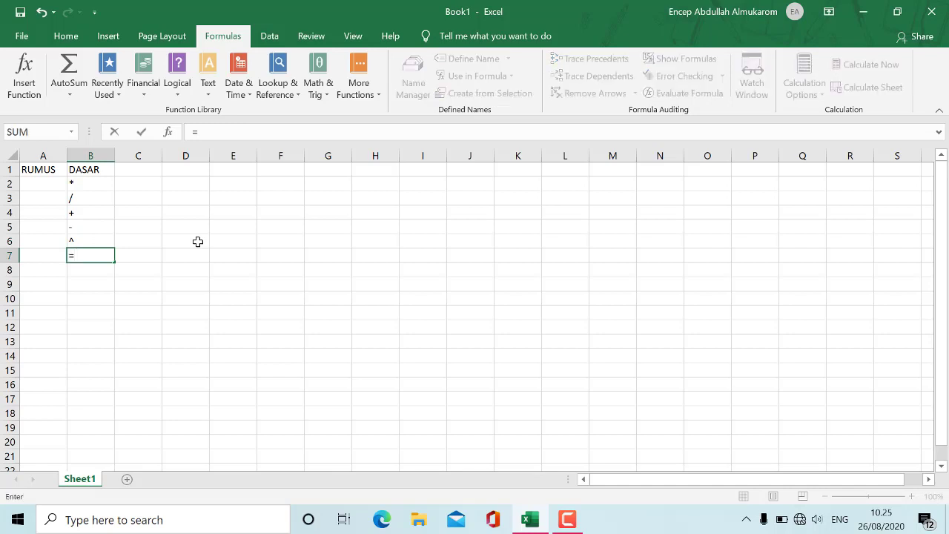
key(Return)
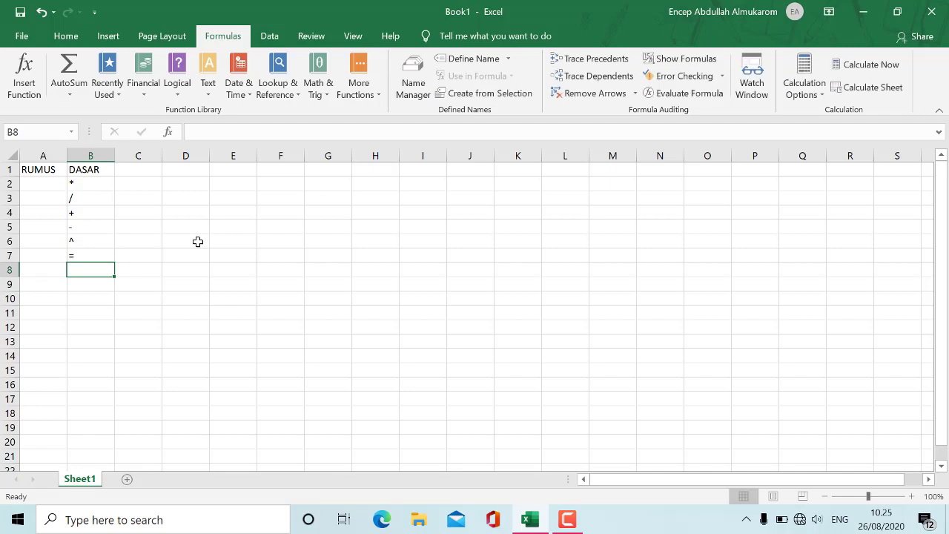
text(>=)
key(Return)
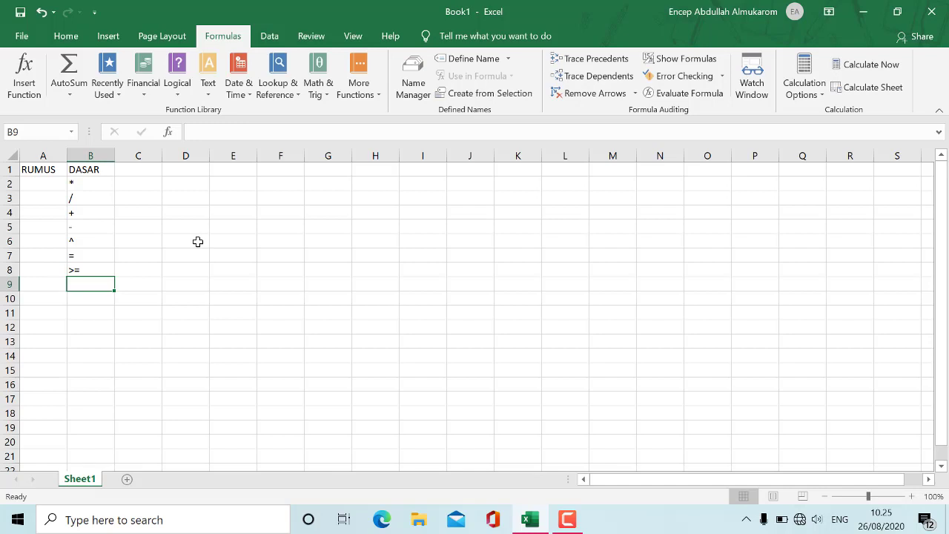
text(<)
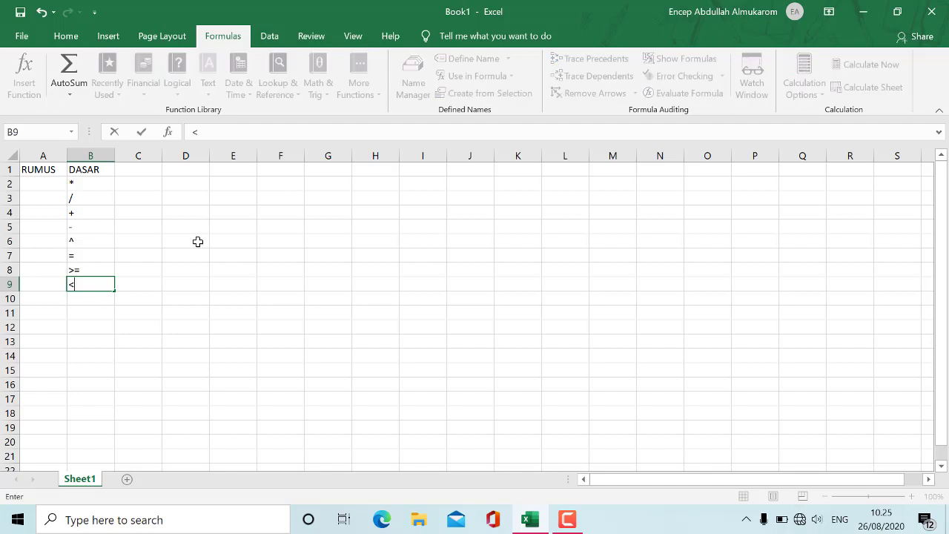
text(=)
key(Return)
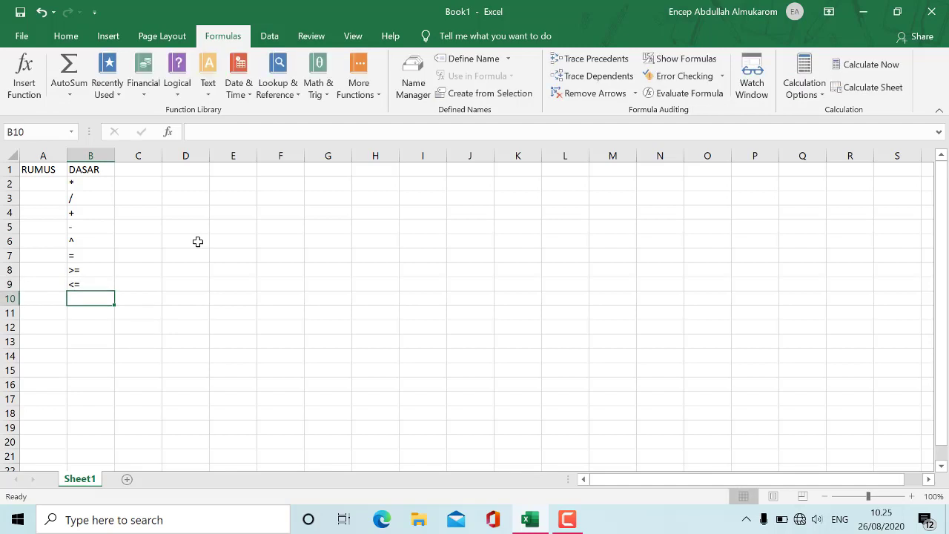
text(<>)
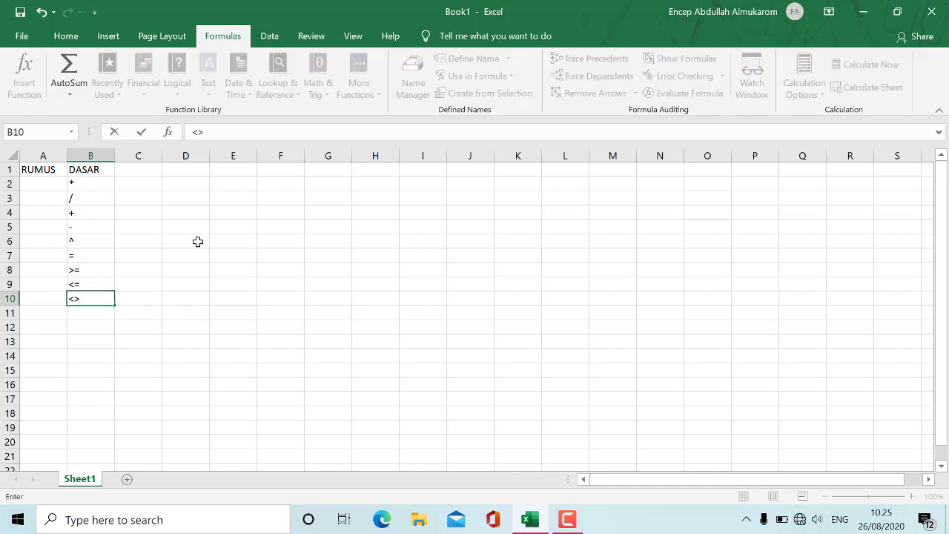
key(Return)
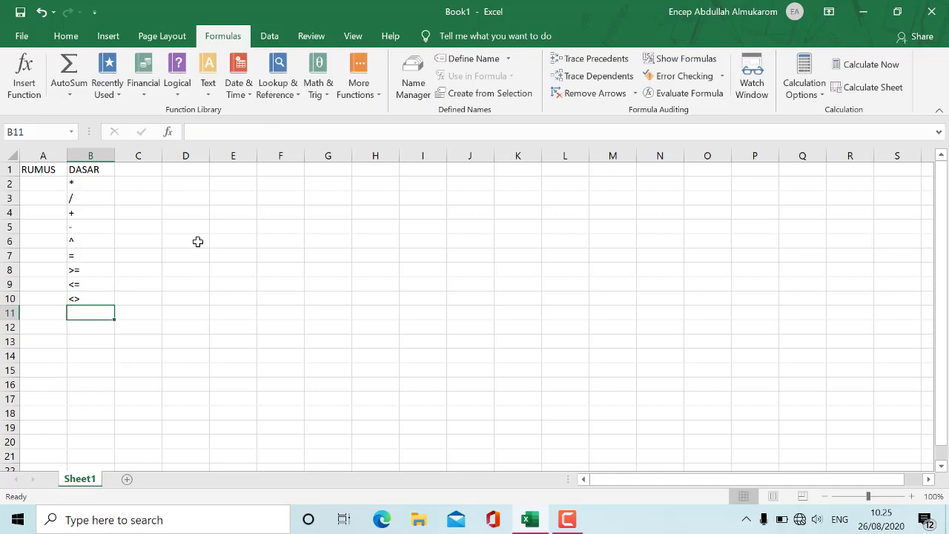
Step: Enter the multiplication formula =2*3 in cell C2, beside the * operator
drag(87, 186, 75, 304)
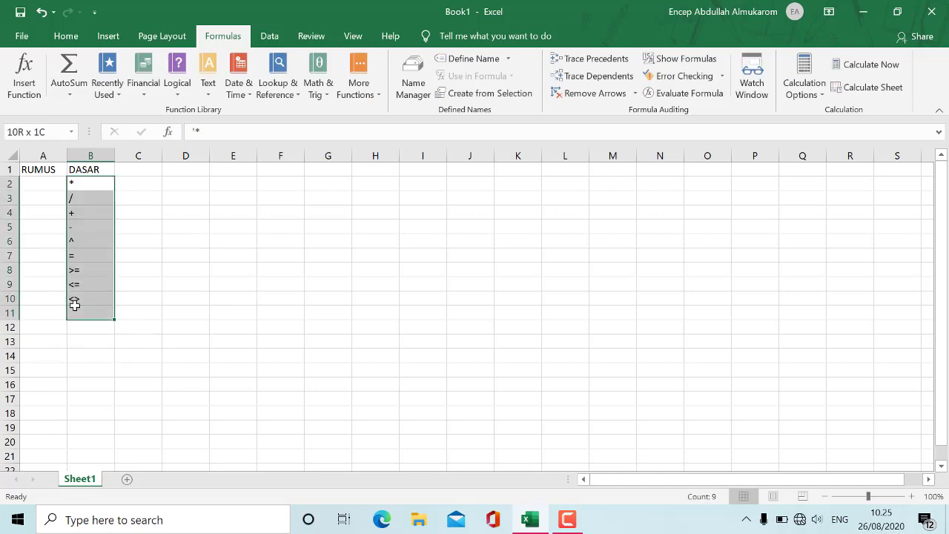
click(106, 182)
click(124, 181)
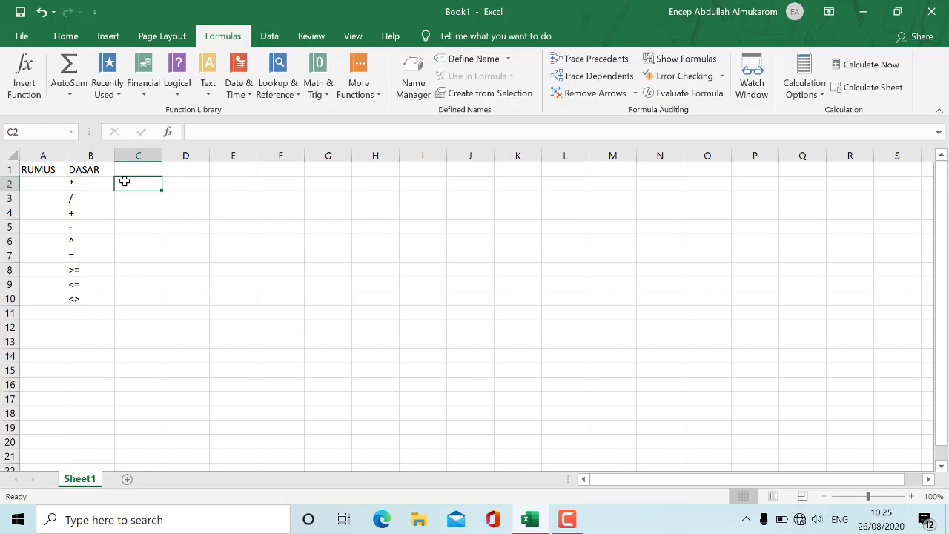
text(=)
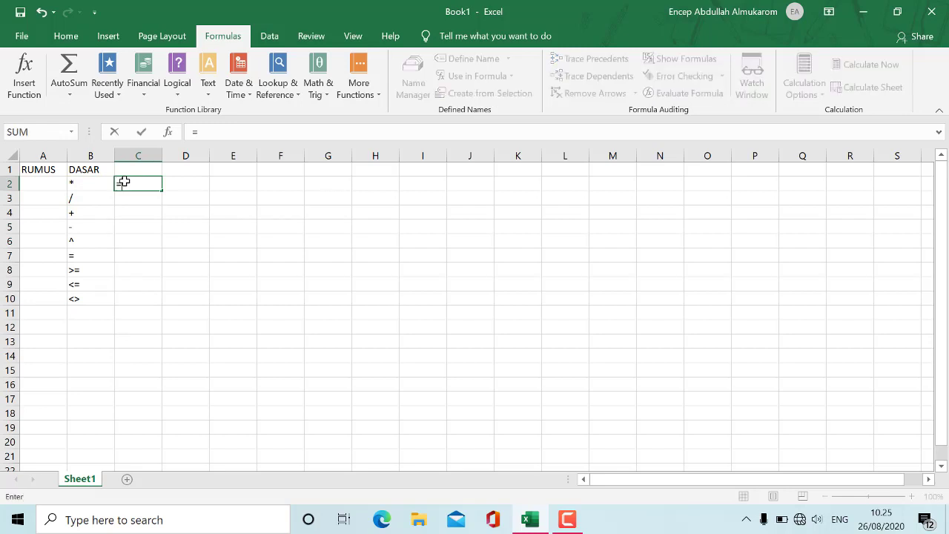
text(2*3)
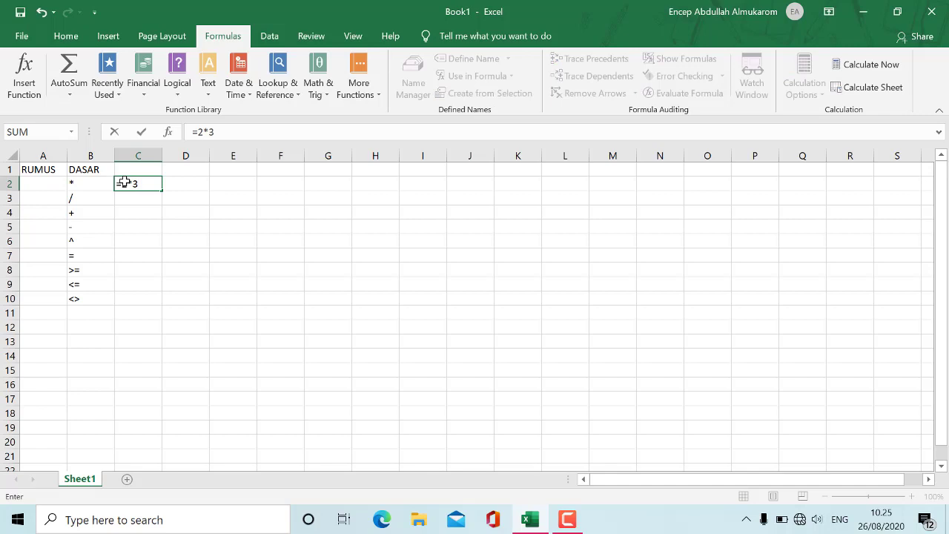
key(Return)
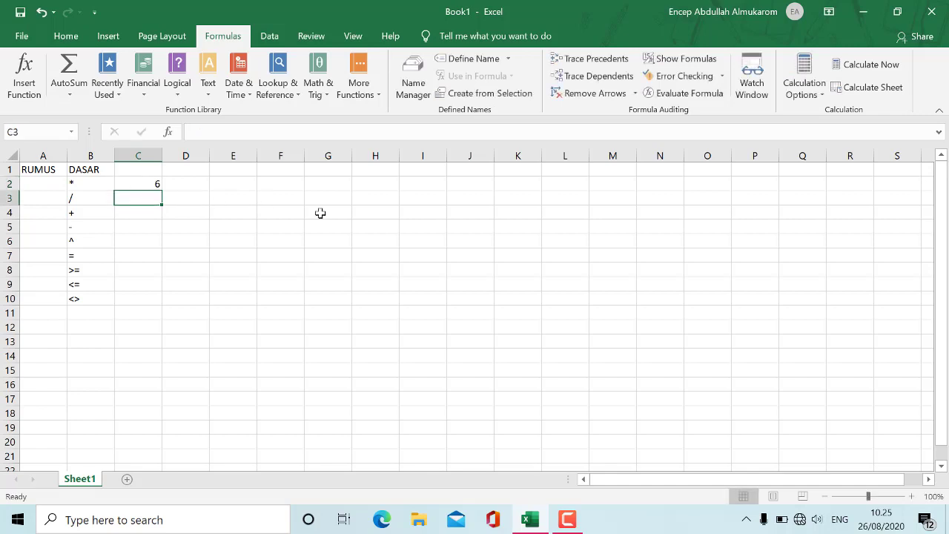
Step: Enter the division formula =6/3 in cell C3, beside the / operator
text(6)
key(BackSpace)
text(=)
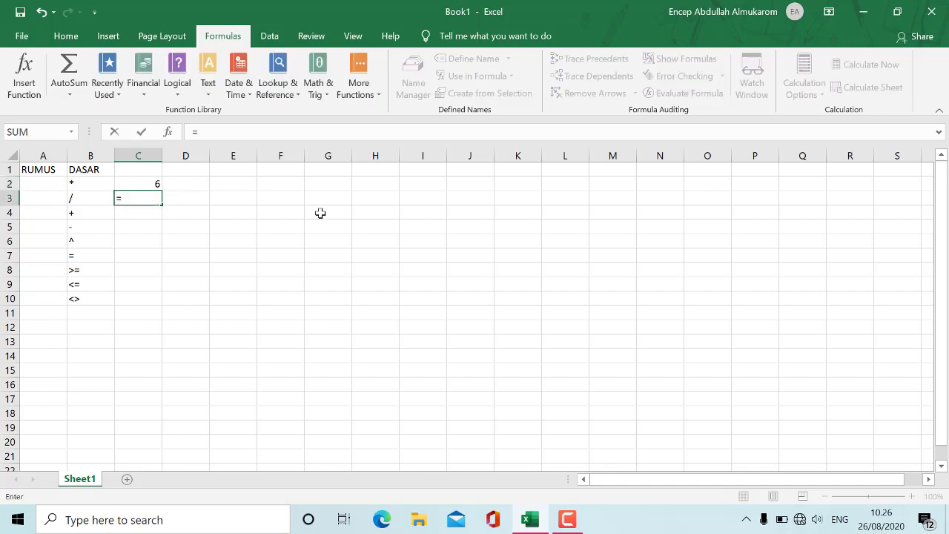
text(6/3)
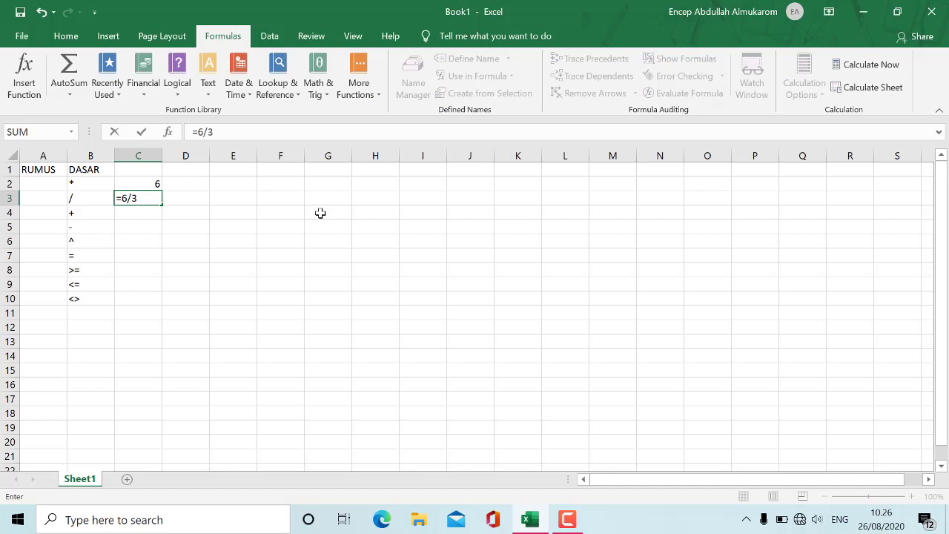
key(Return)
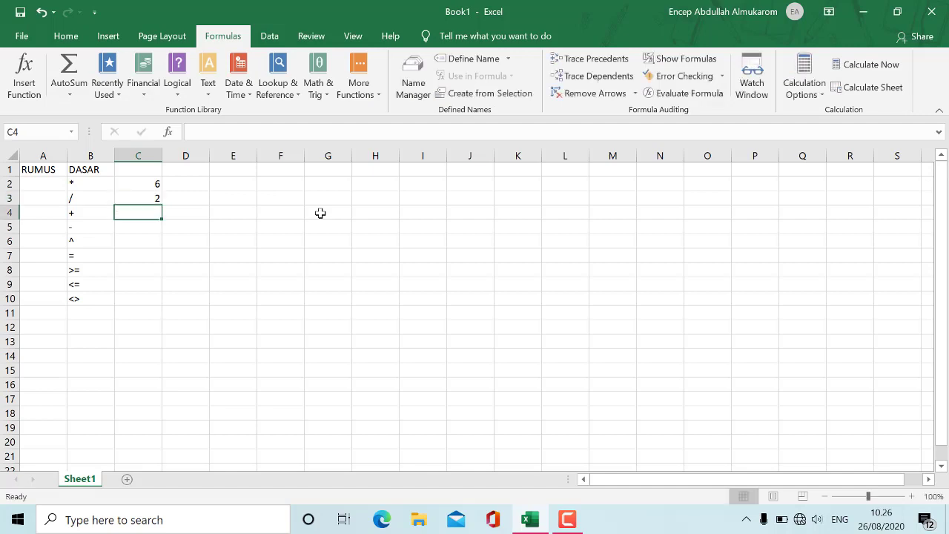
Step: Enter the addition formula =6+2 in cell C4 and the subtraction formula =6-2 in cell C5
text(=)
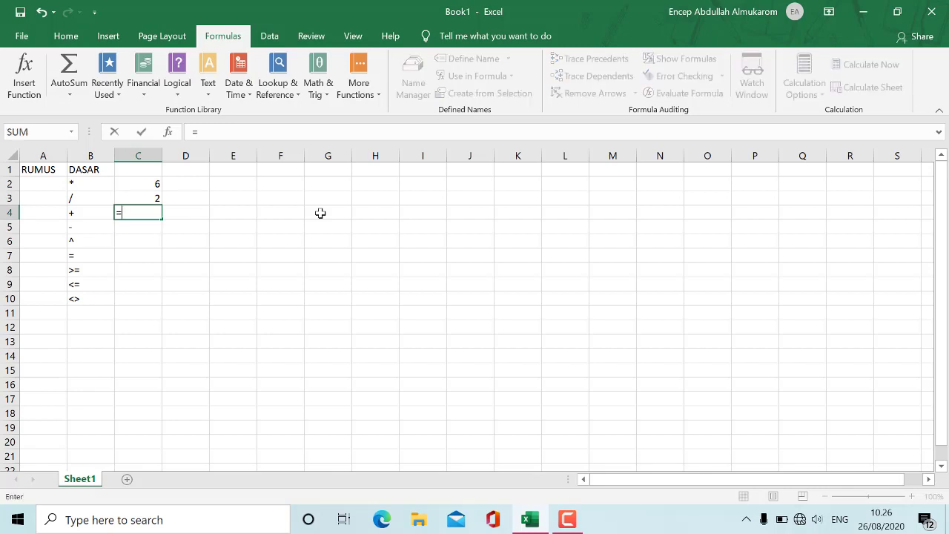
text(6+2)
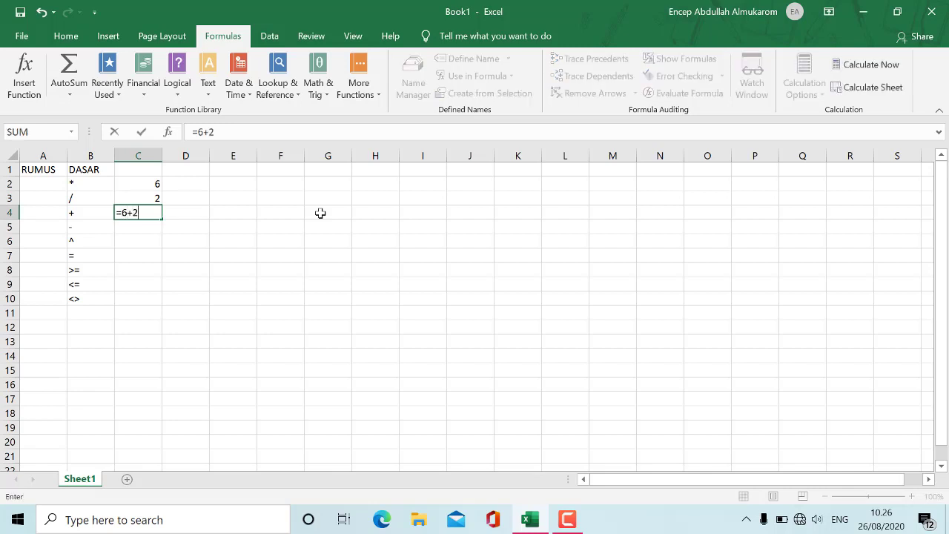
key(Return)
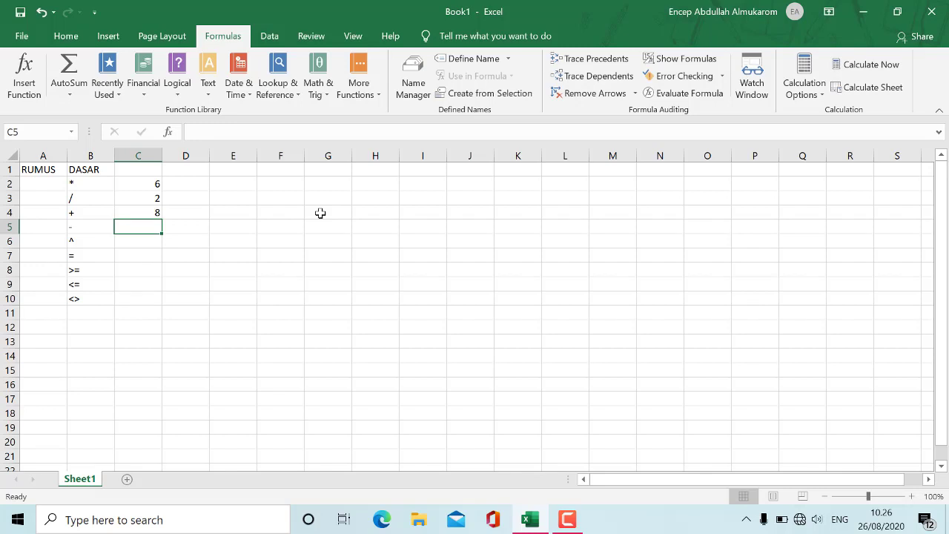
text(=)
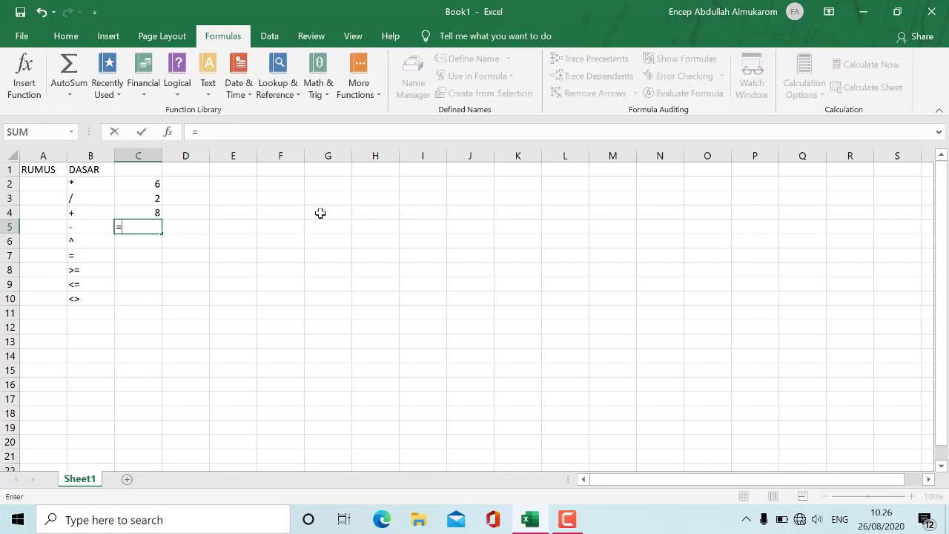
text(6)
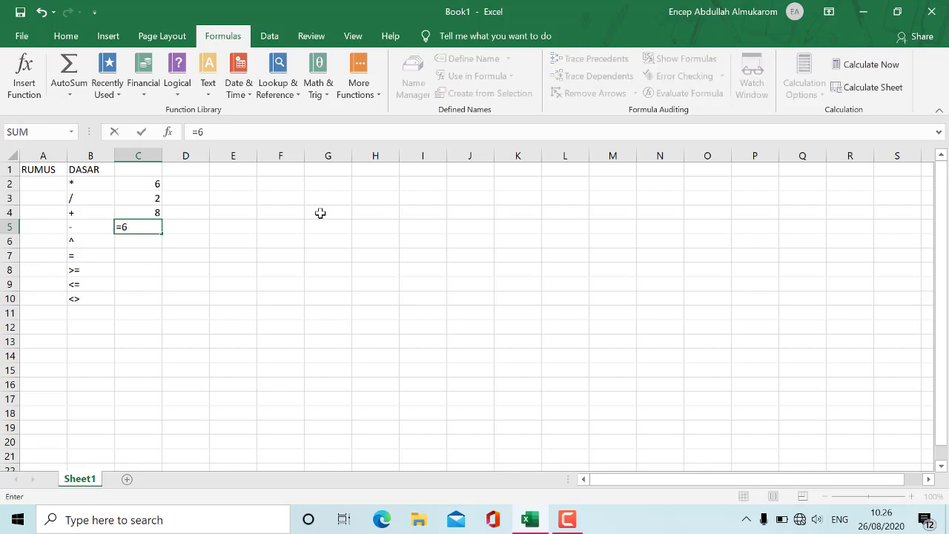
text(-2)
key(Return)
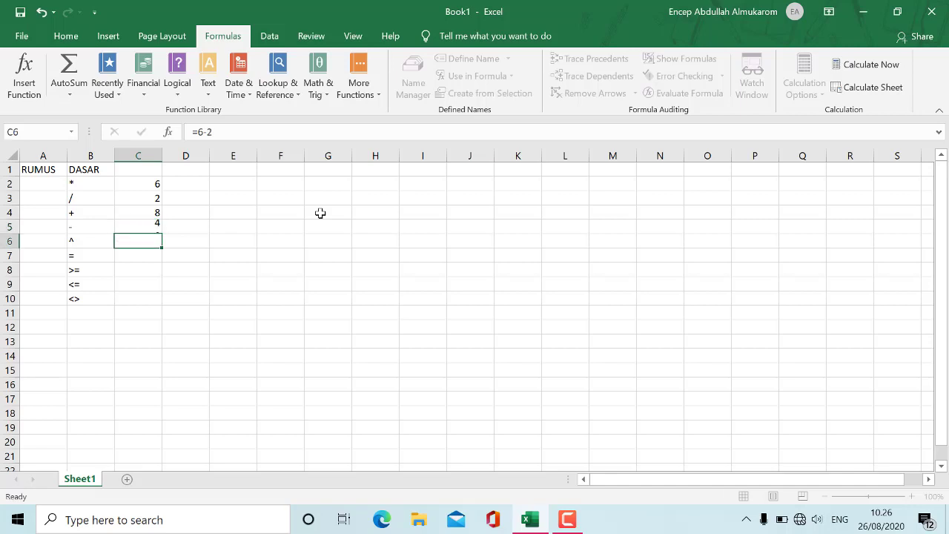
Step: Enter the exponent formula =5^2 in cell C6, beside the ^ operator
text(=)
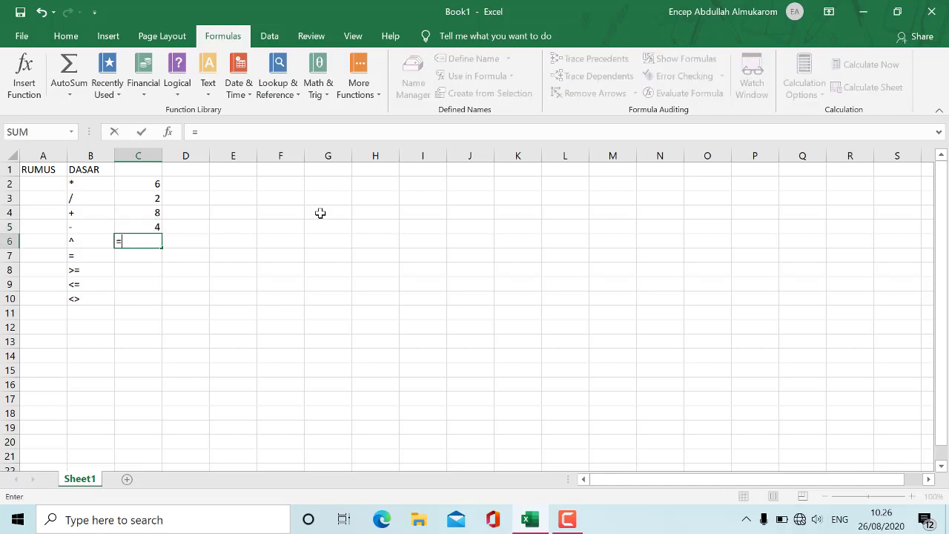
text(5)
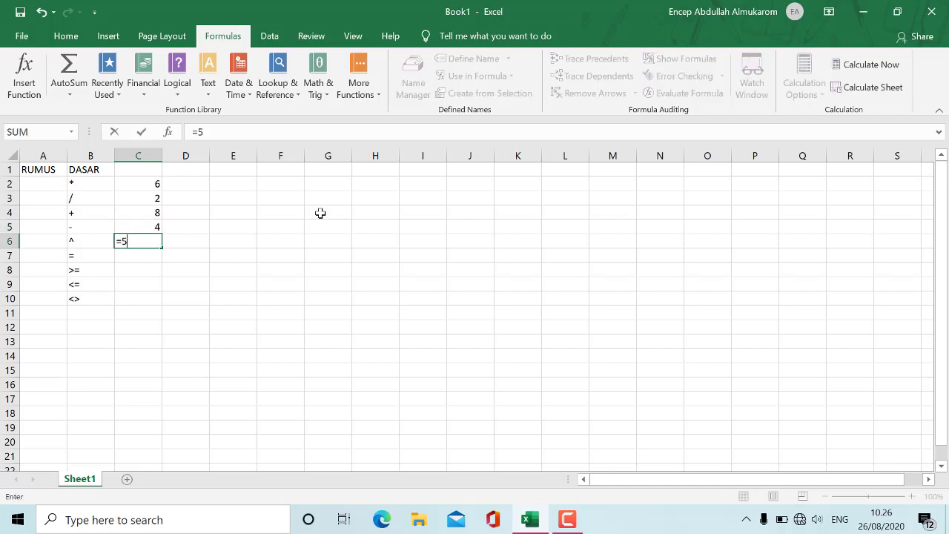
text(^2)
key(Return)
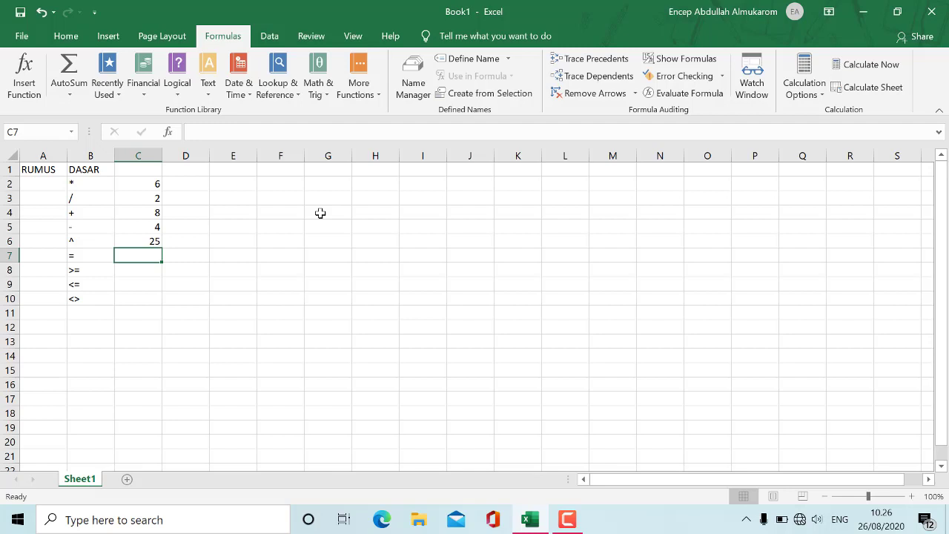
click(190, 183)
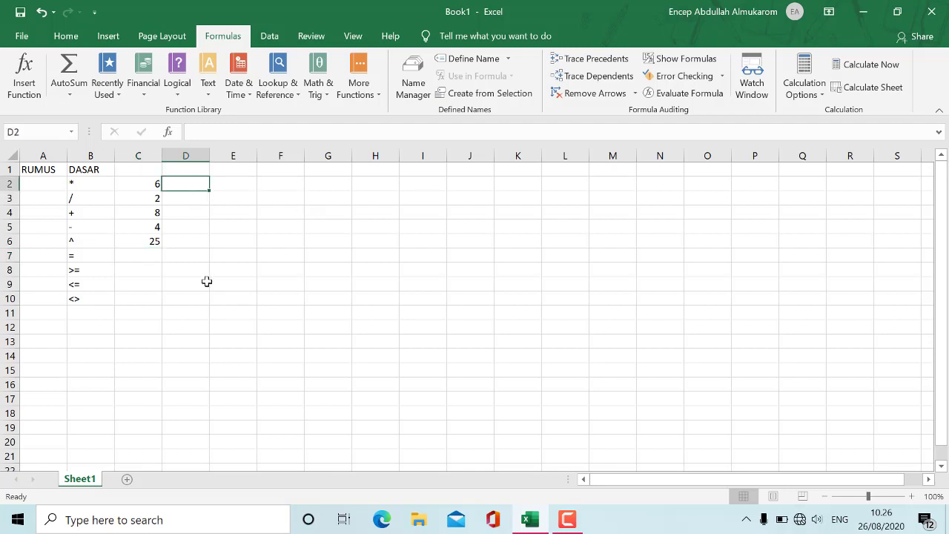
text(=)
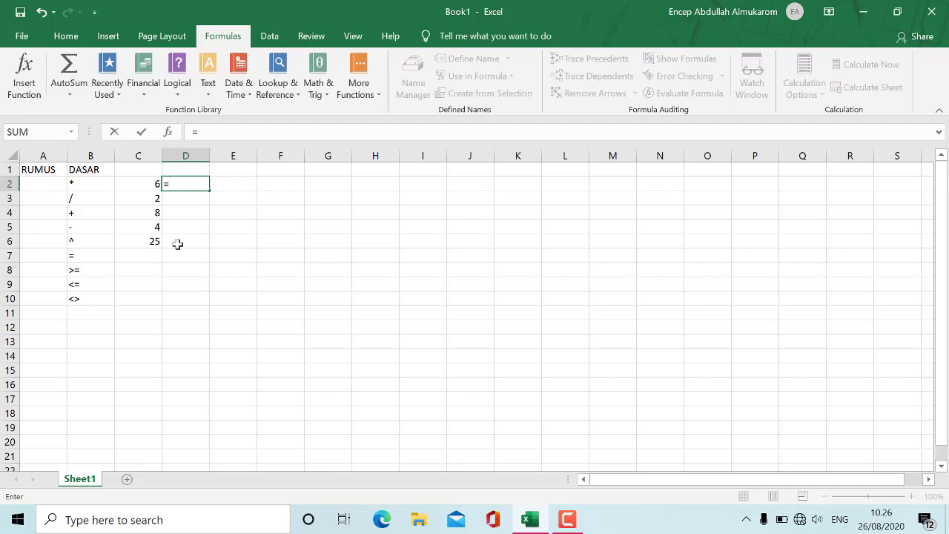
click(135, 183)
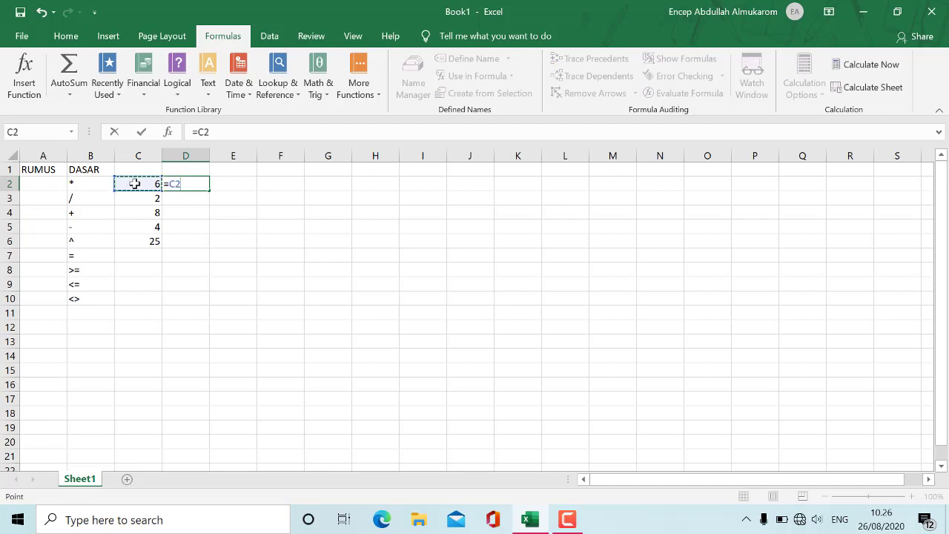
text(+)
click(139, 199)
click(140, 200)
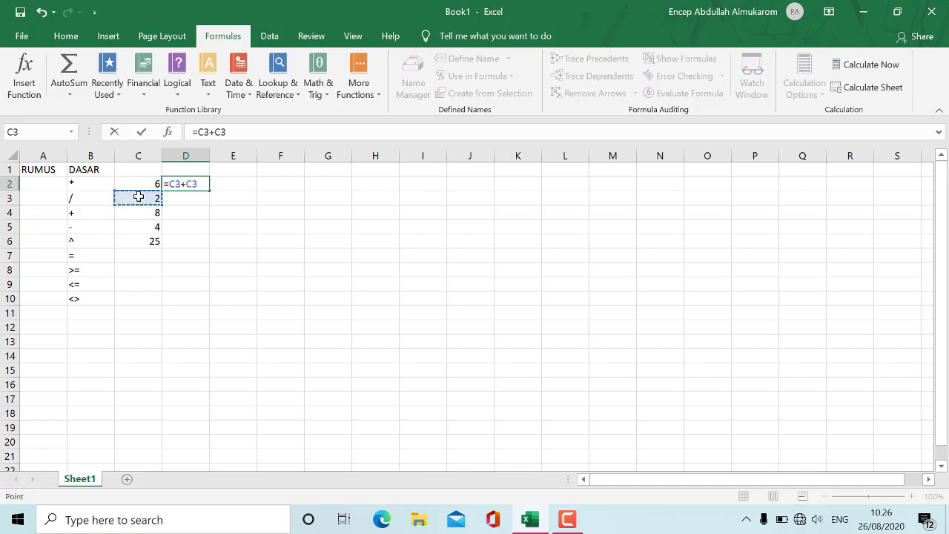
drag(140, 184, 139, 183)
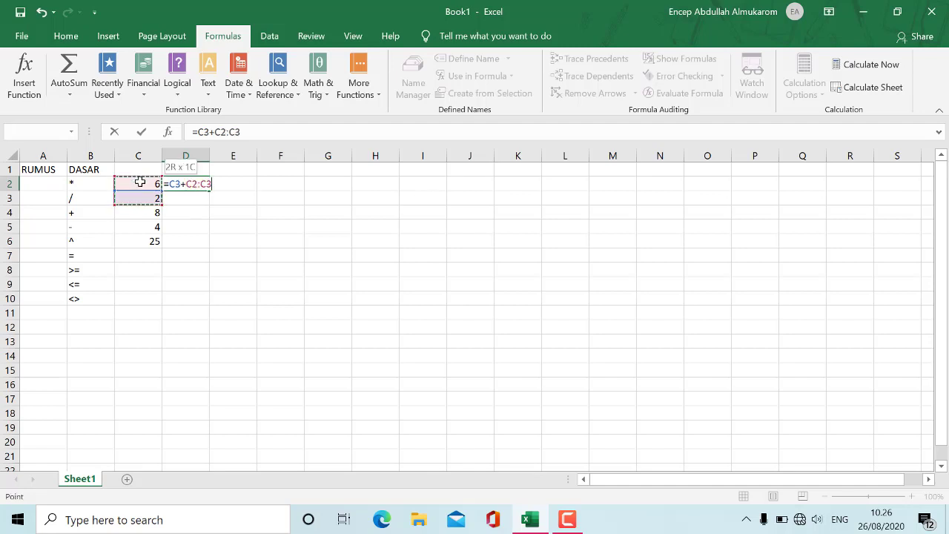
key(Escape)
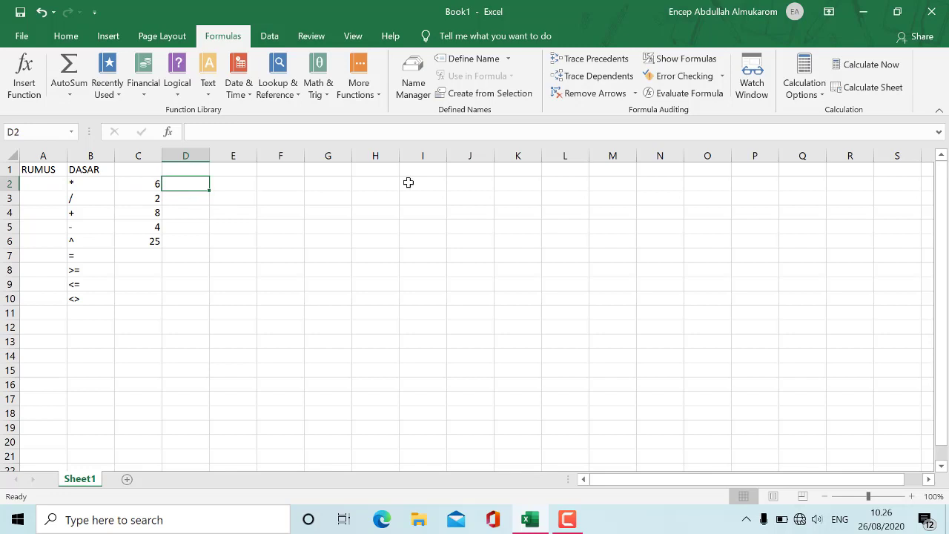
Step: Enter the formula =C2+C3 in cell D2, using references to the two cells
text(=)
click(146, 183)
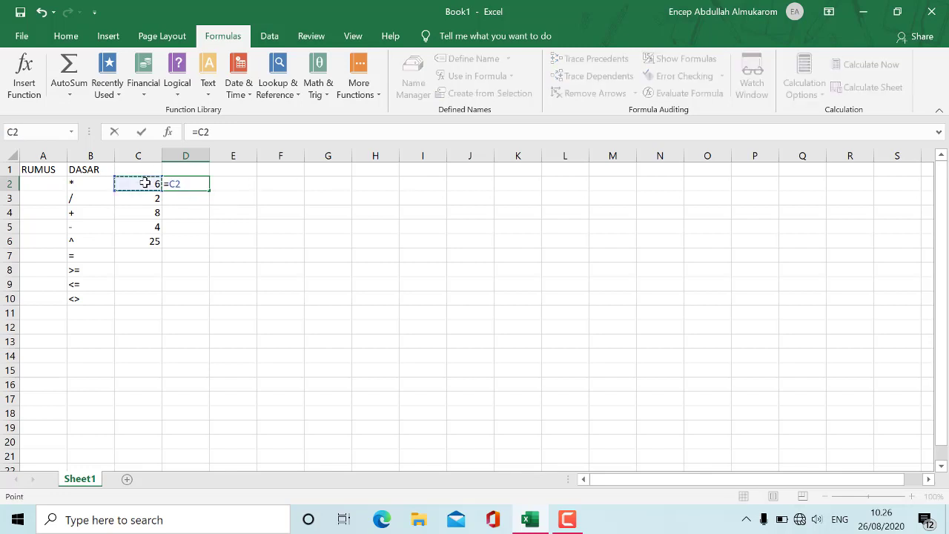
text(+)
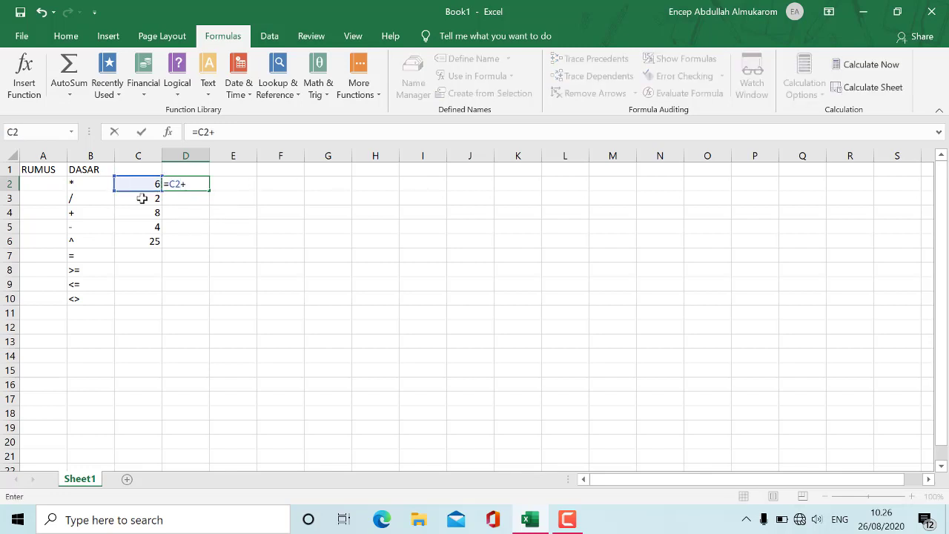
click(142, 199)
key(Return)
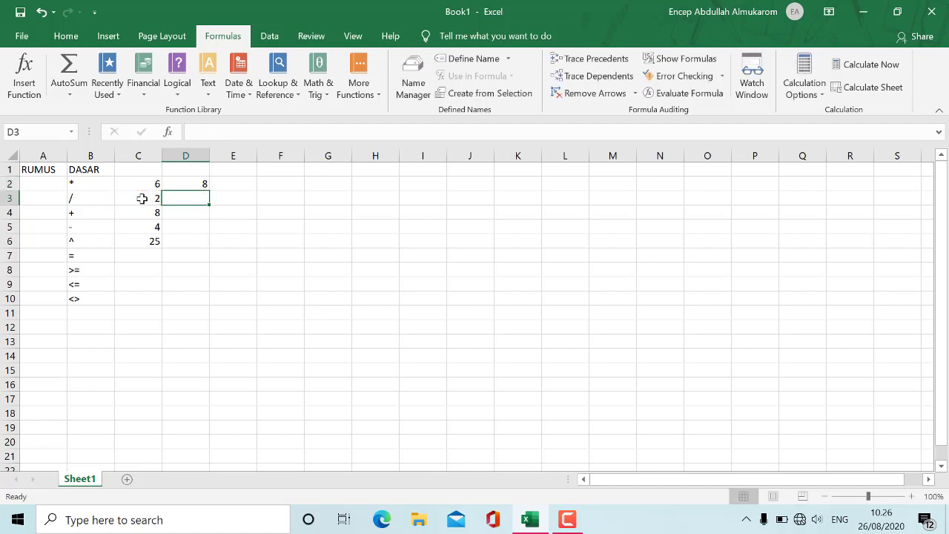
Step: Try adding a cell and a range in cell E2 with the formula =C2+C3:C4
text(=)
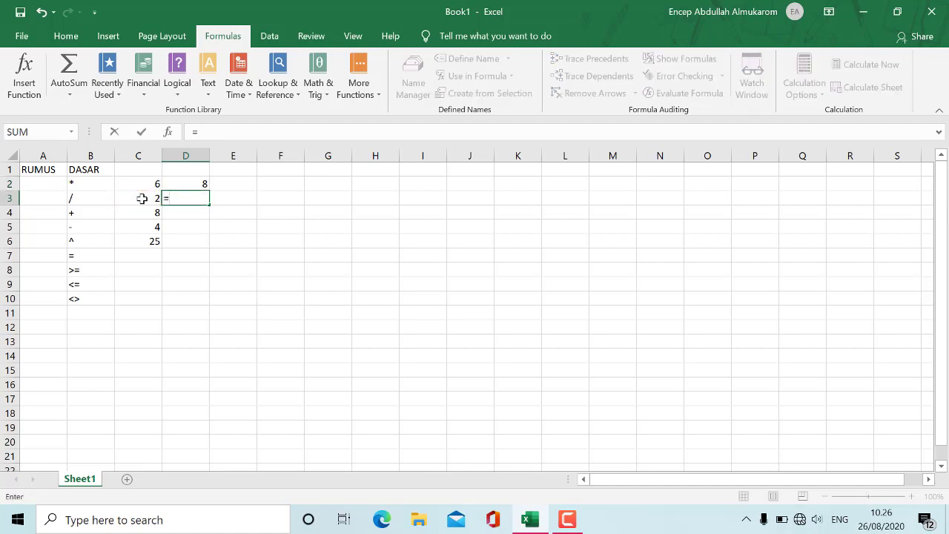
key(Escape)
key(Right)
key(Up)
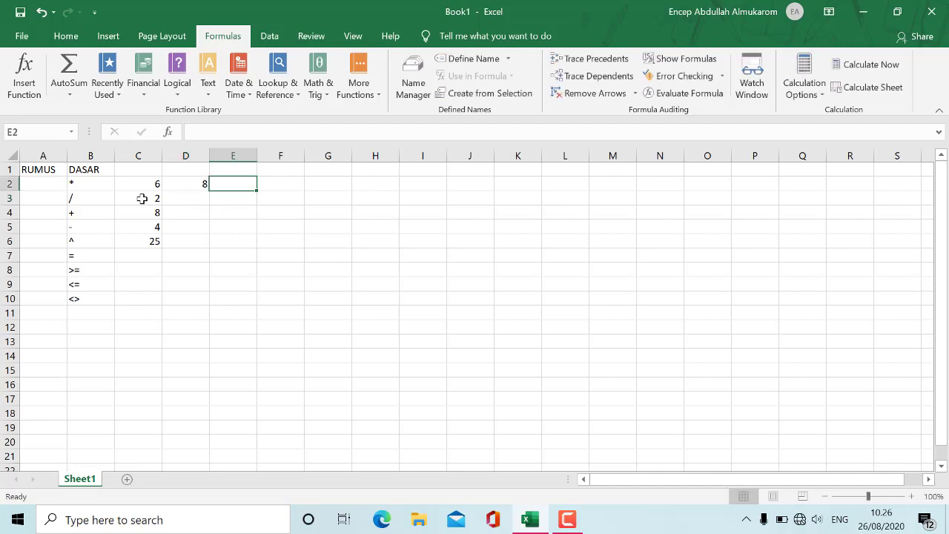
text(=)
click(143, 185)
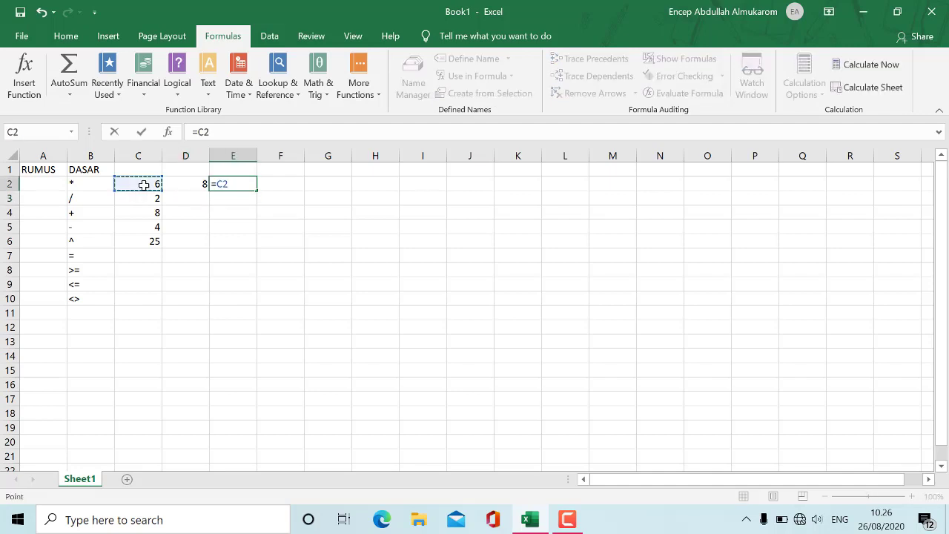
text(+)
click(139, 201)
drag(139, 201, 139, 212)
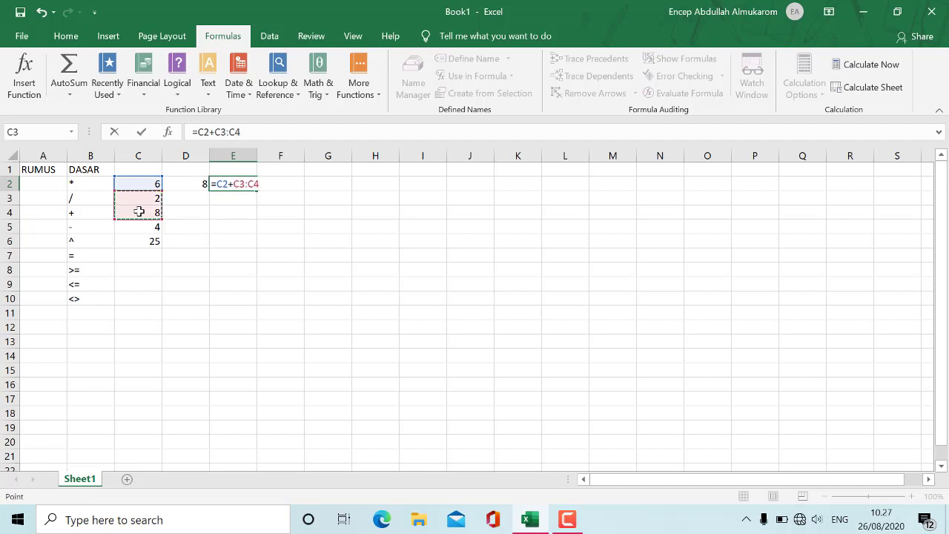
key(Return)
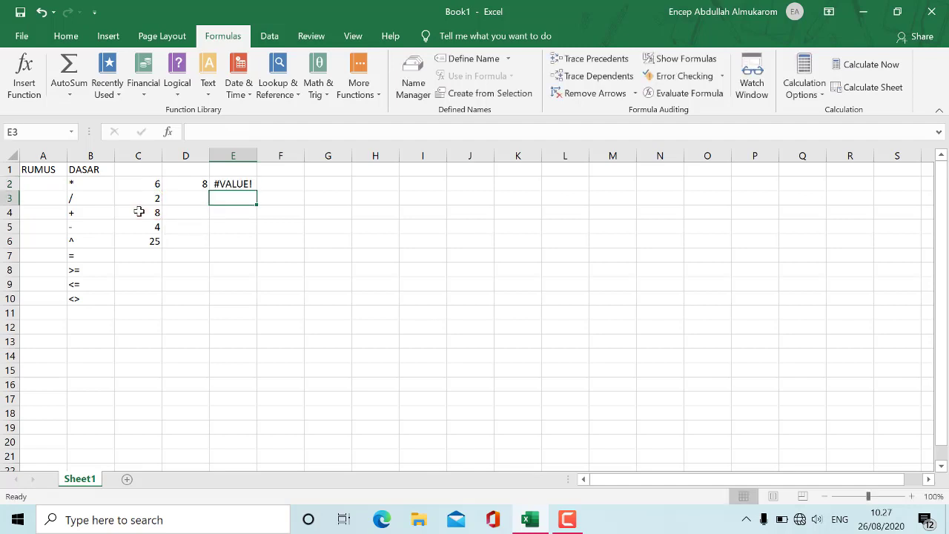
Step: Clear the formula from cell E2
double_click(223, 184)
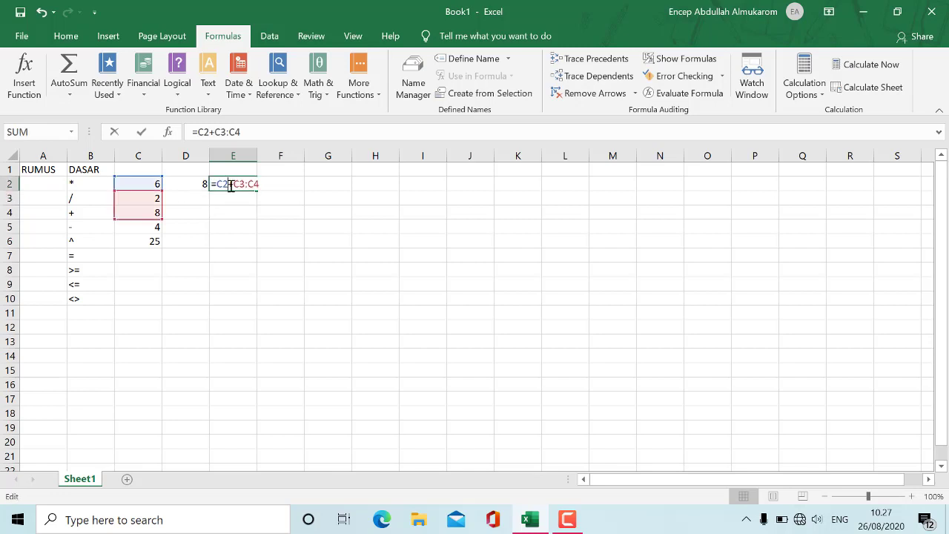
key(BackSpace)
key(BackSpace)
key(BackSpace)
key(BackSpace)
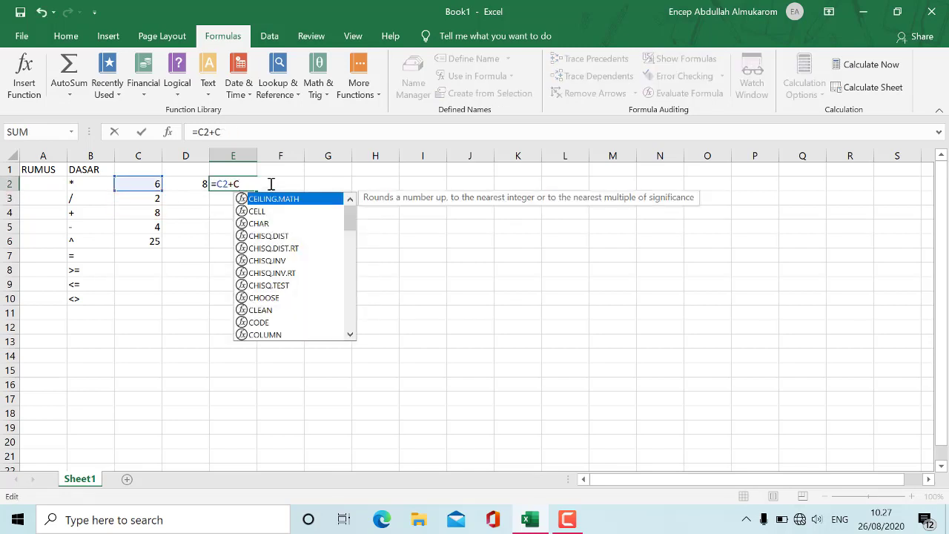
key(BackSpace)
key(BackSpace)
key(BackSpace)
key(BackSpace)
key(BackSpace)
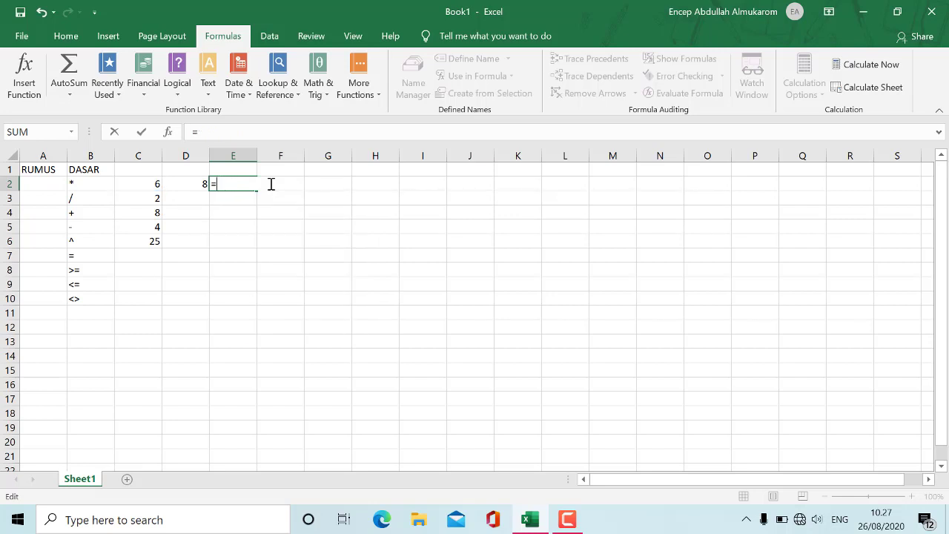
click(295, 208)
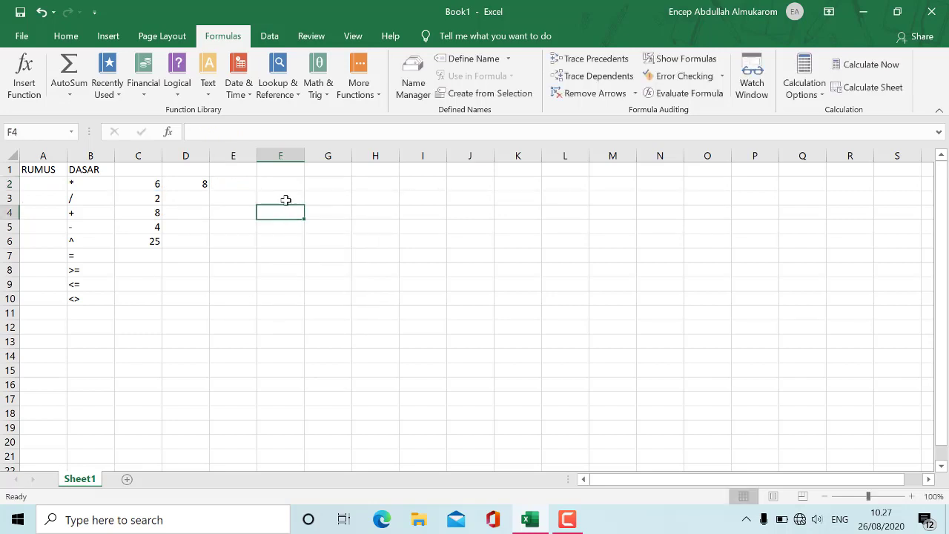
click(240, 183)
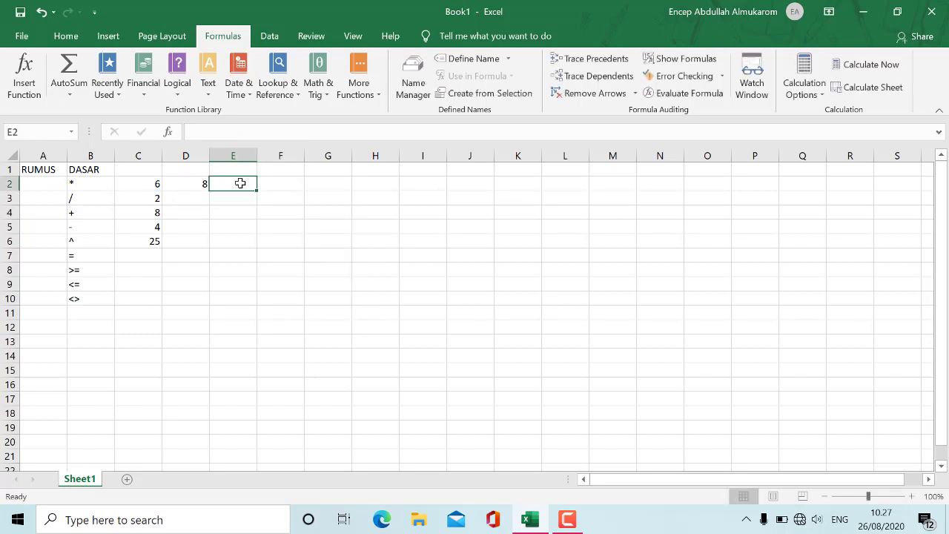
click(143, 253)
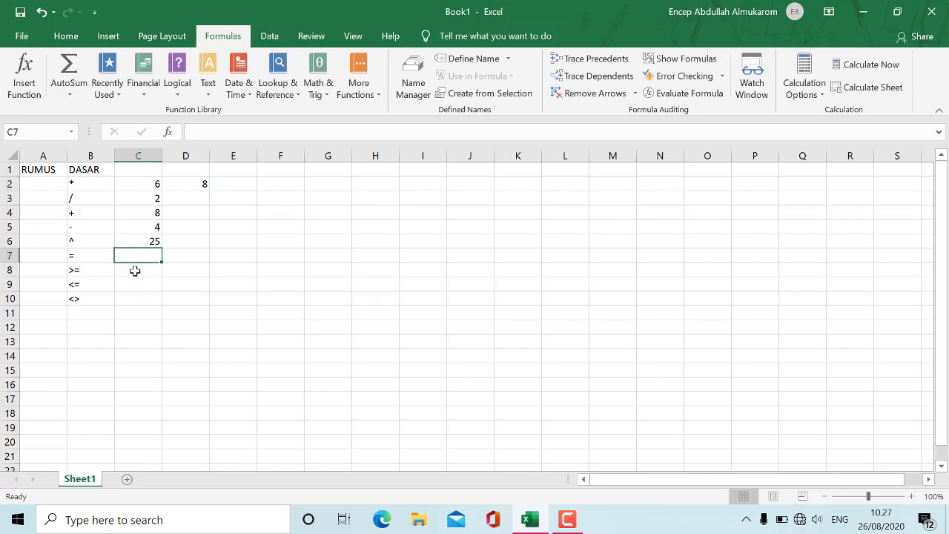
drag(112, 257, 89, 301)
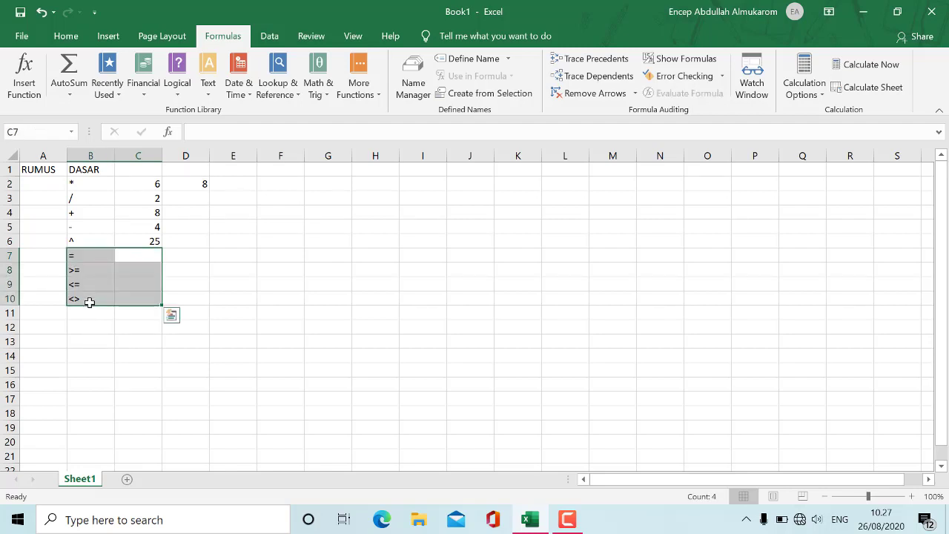
Step: Add the parentheses operator () to the operator list in cell B11, below <>
click(75, 256)
key(Down)
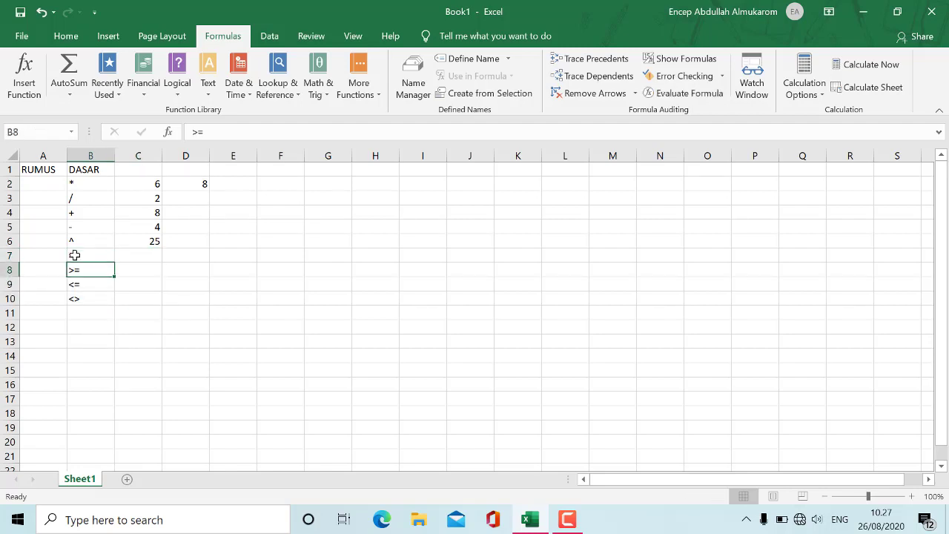
key(Down)
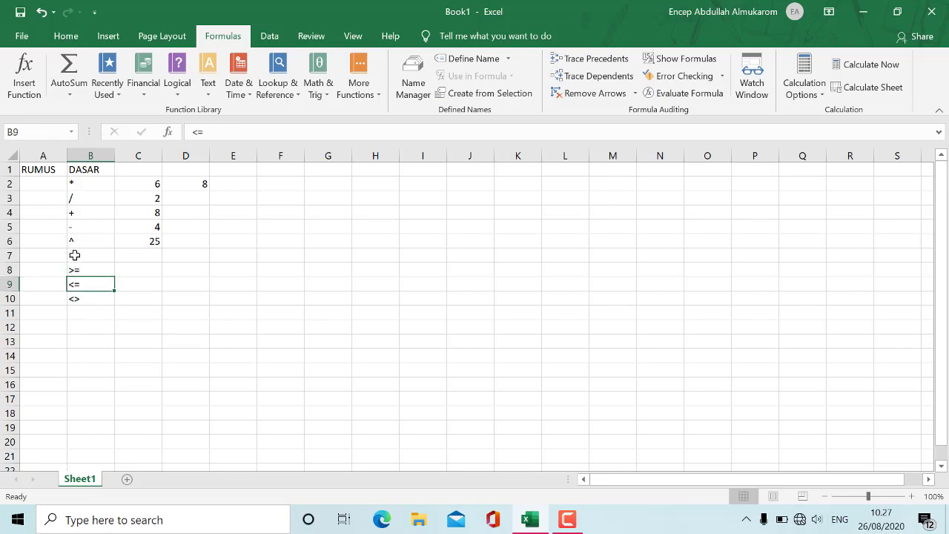
key(Down)
key(Down)
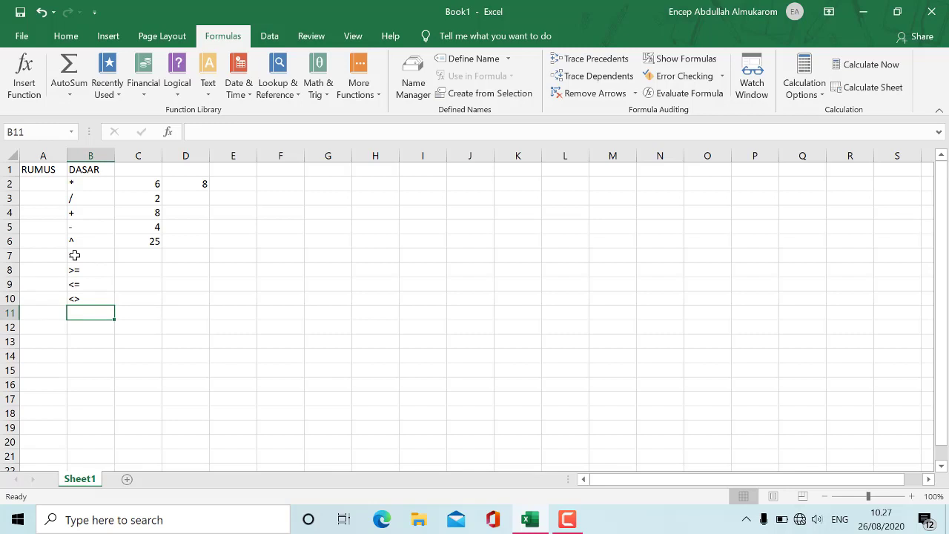
text(())
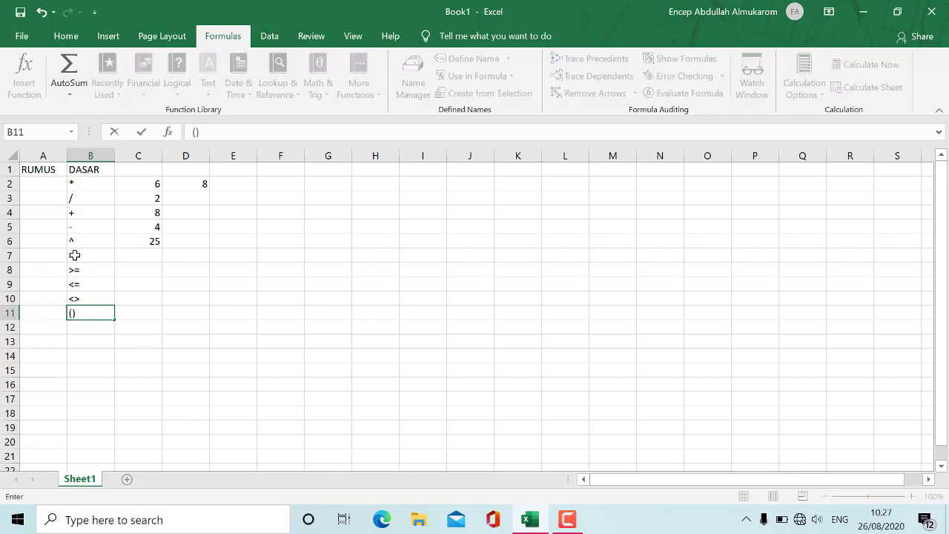
key(Return)
key(Up)
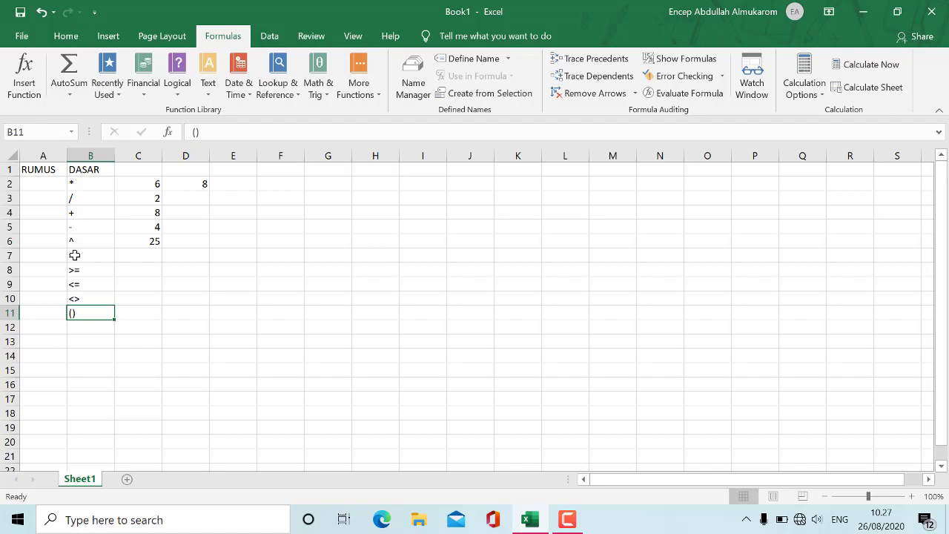
Step: Enter the sample expression 3X2+5/3-2 as text in cell F2
click(283, 189)
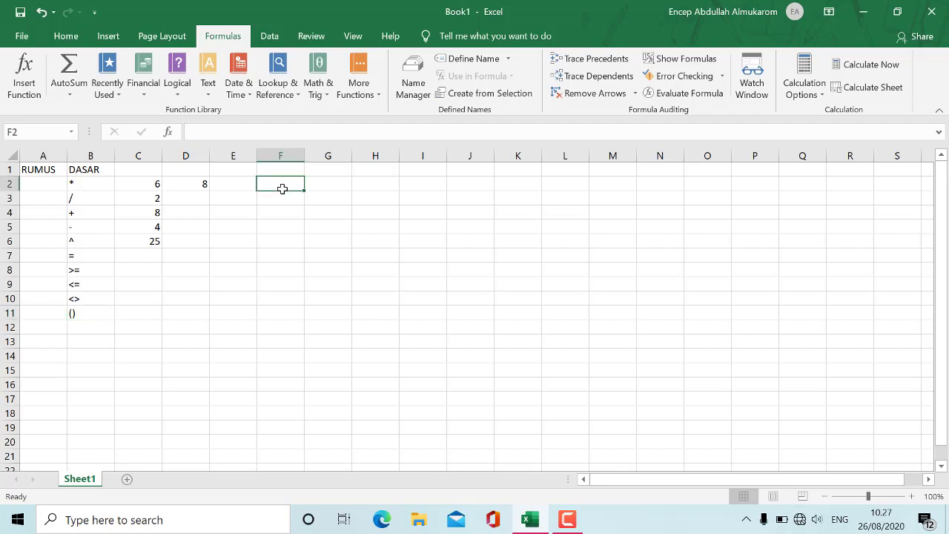
text(=)
key(BackSpace)
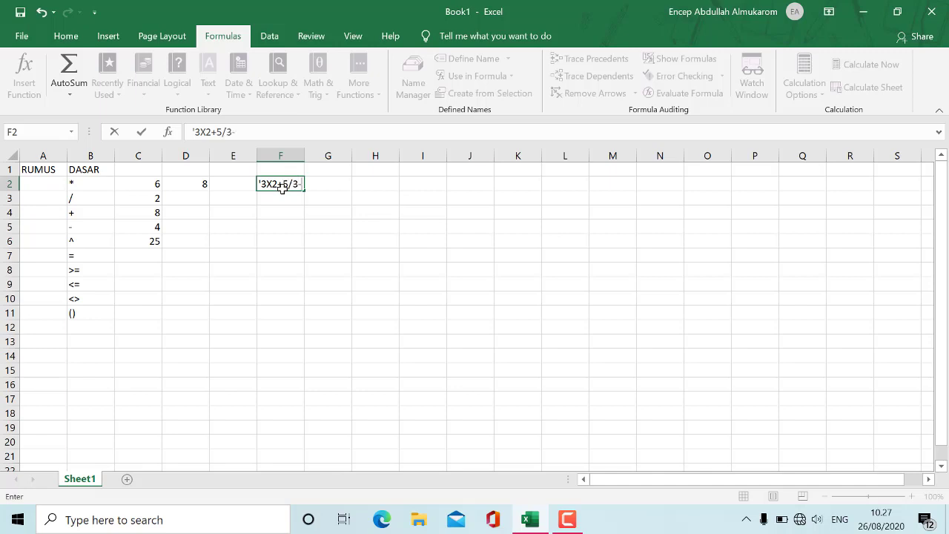
text(2)
key(Return)
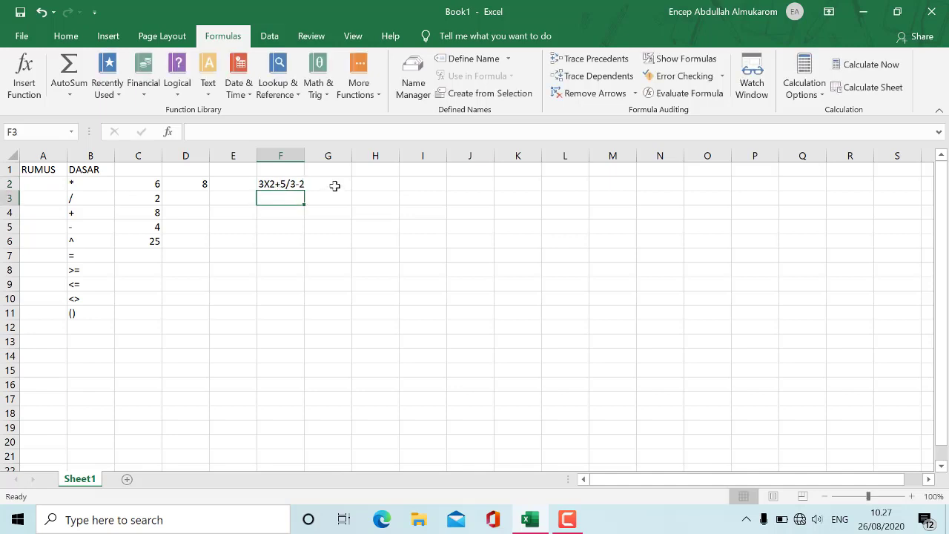
Step: Add grouping parentheses to the text expression in cell F2 so it reads ((3X2)+(5/3))-2
click(276, 184)
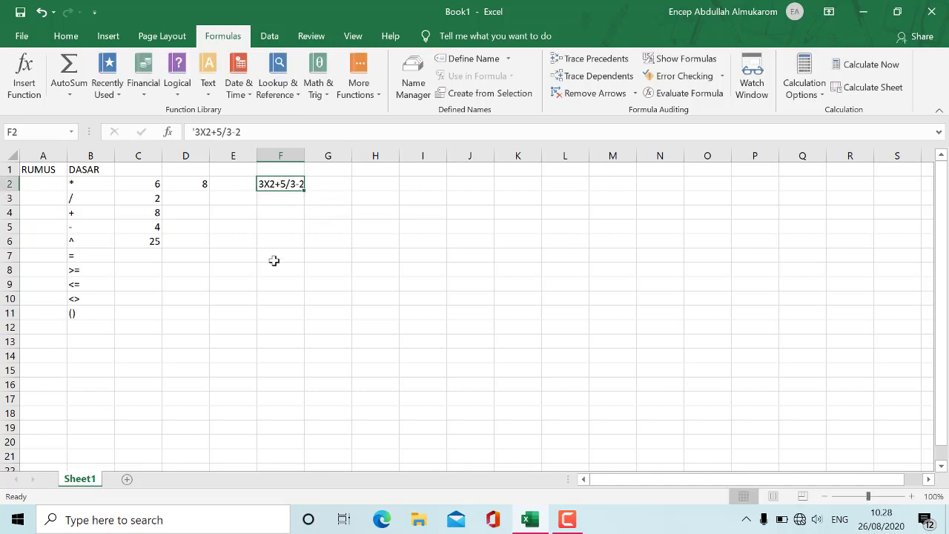
click(298, 296)
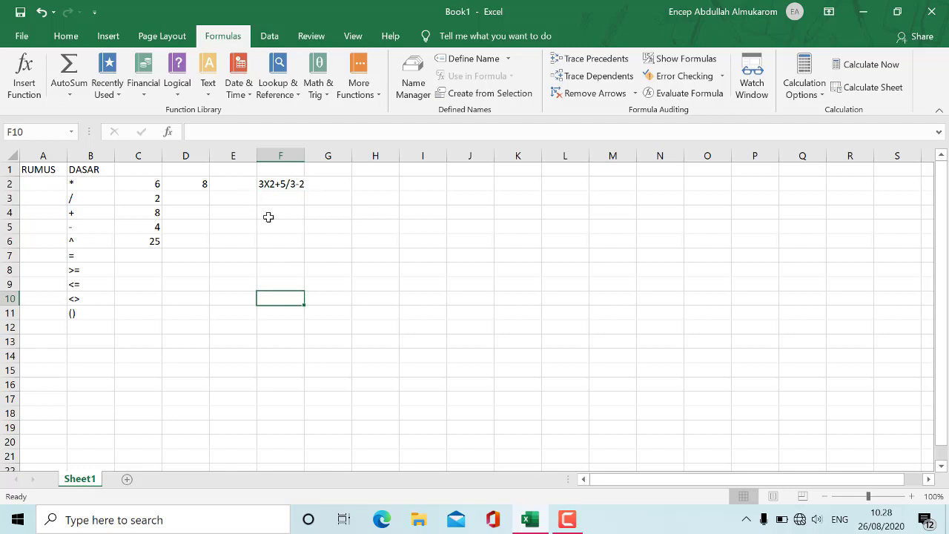
click(280, 185)
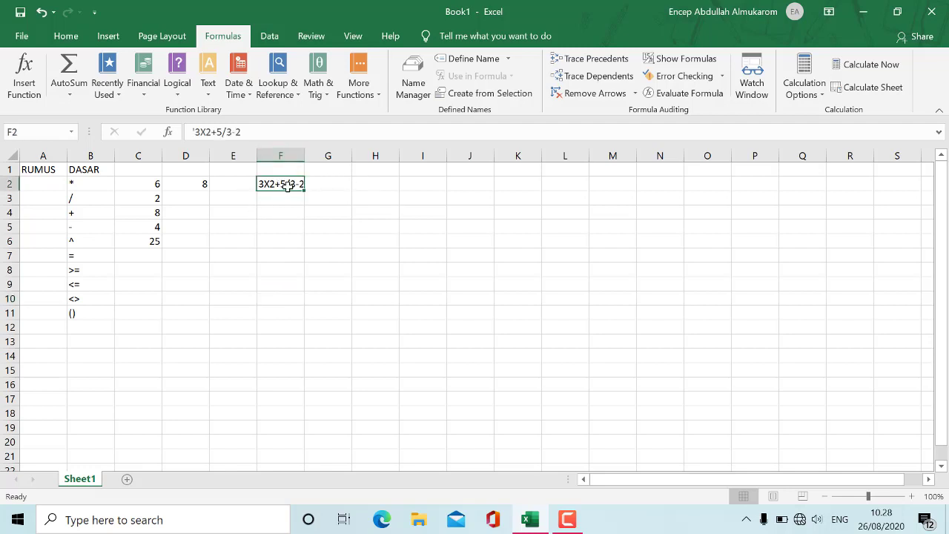
double_click(273, 184)
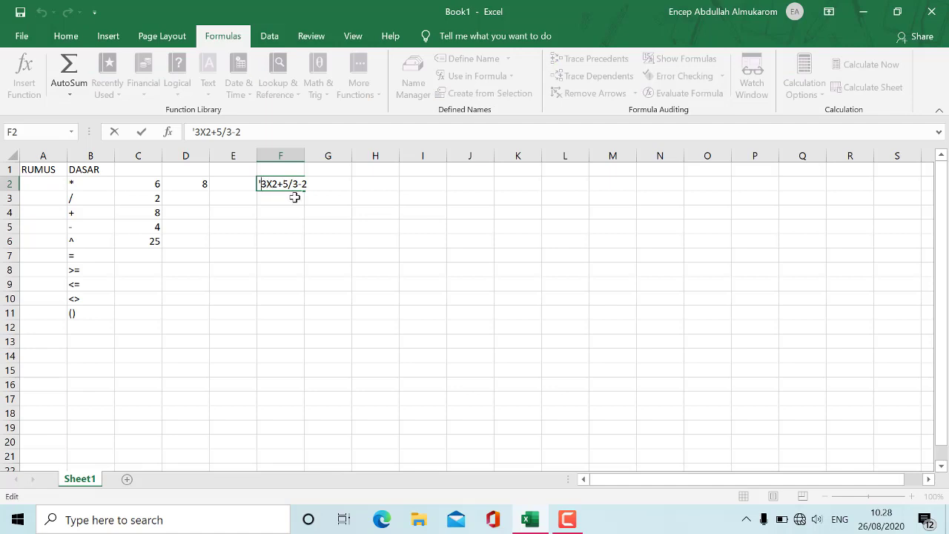
text((3X2)
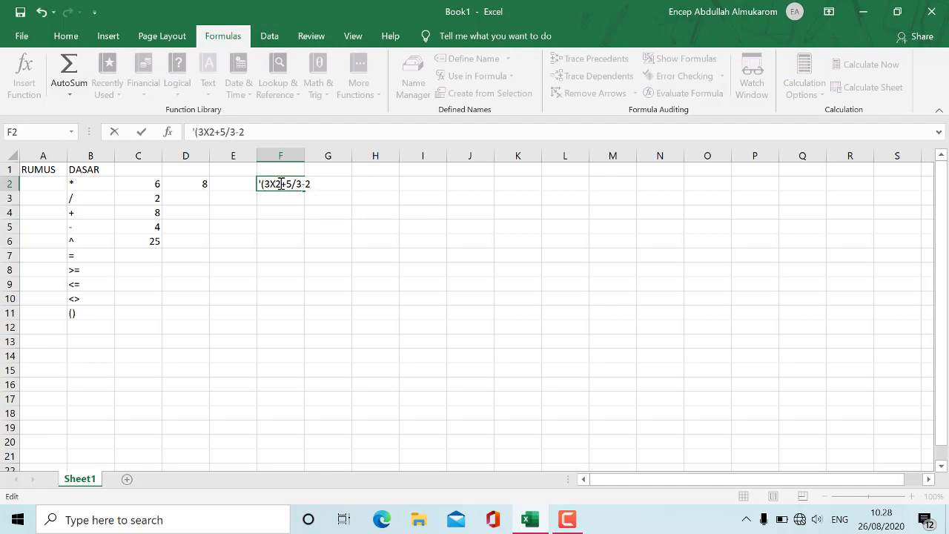
text()+)
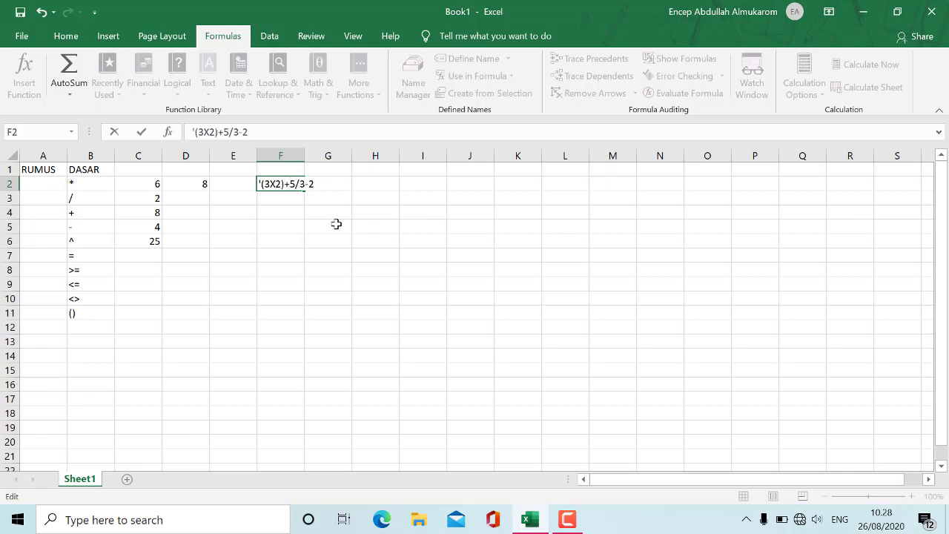
text(()
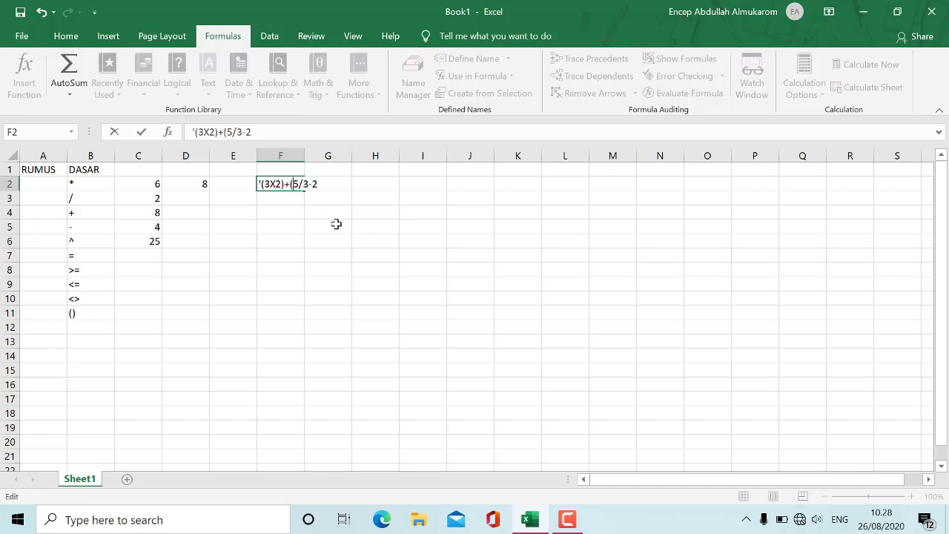
click(309, 184)
text()+()
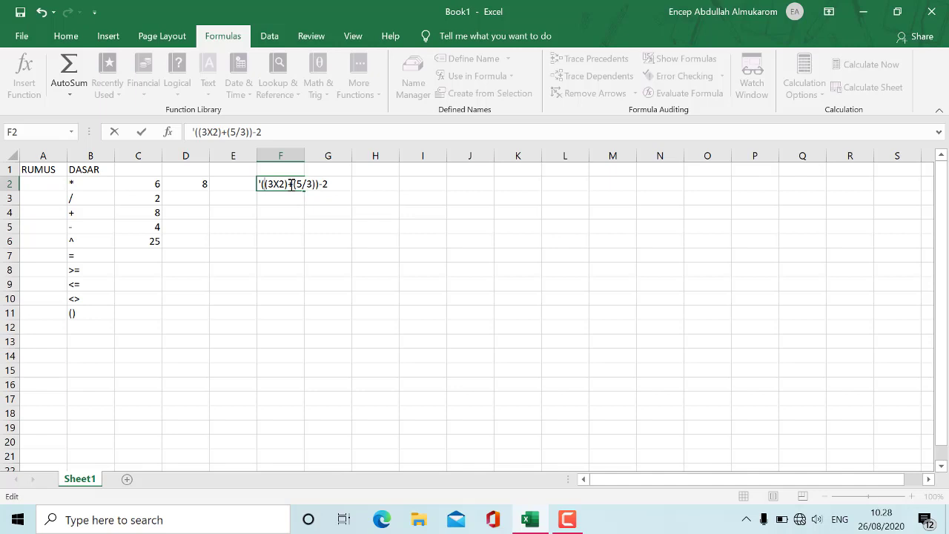
click(344, 186)
key(Return)
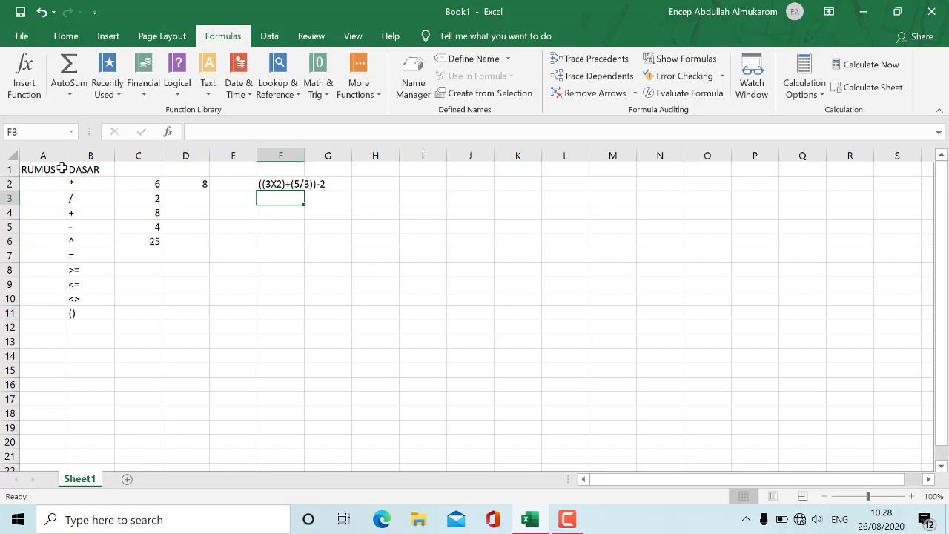
drag(53, 172, 285, 314)
click(404, 255)
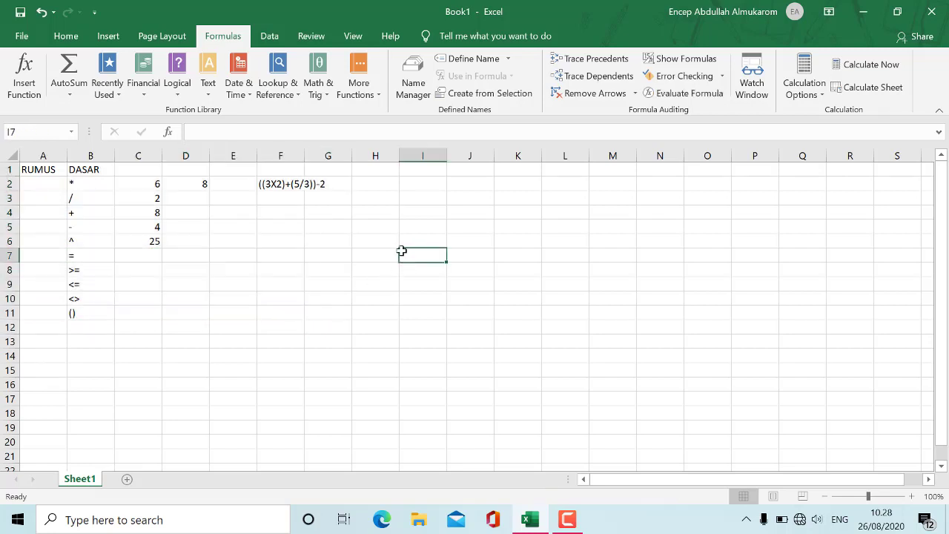
click(380, 178)
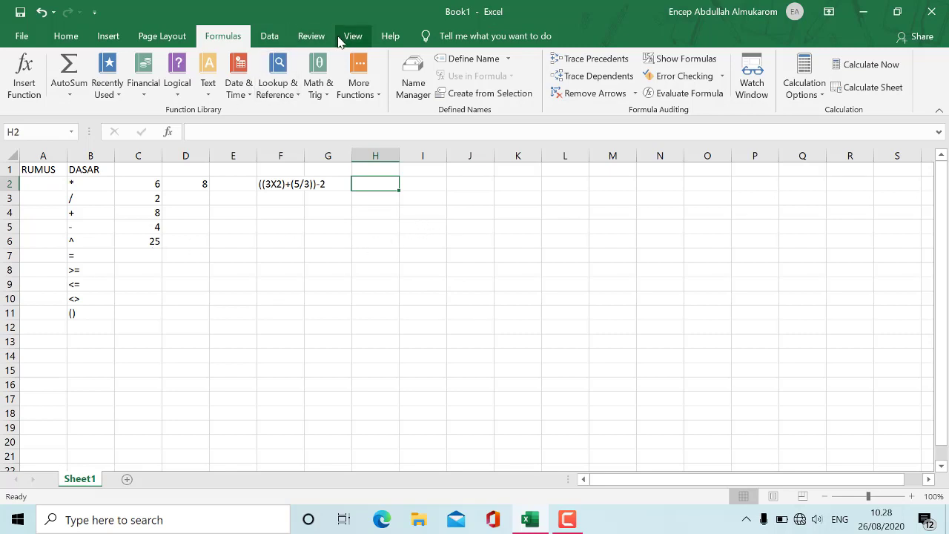
click(80, 37)
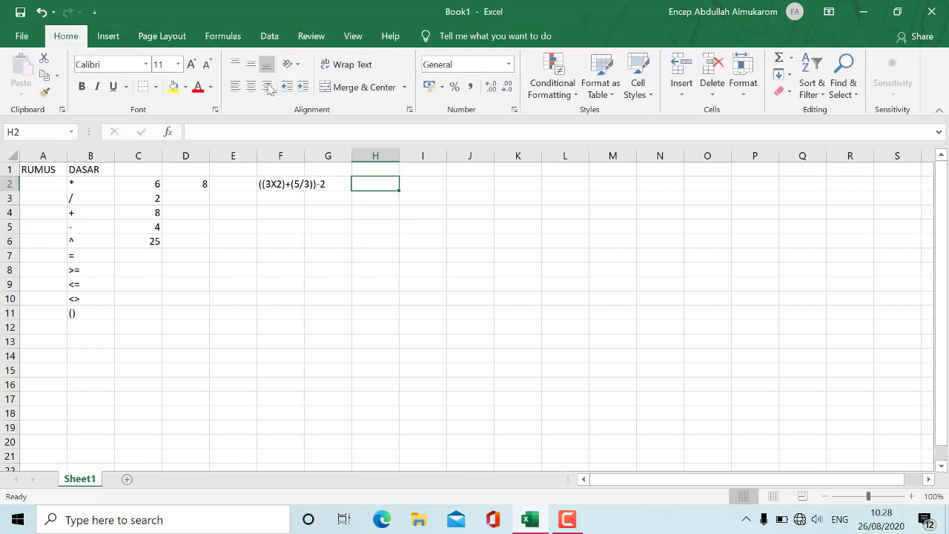
click(320, 134)
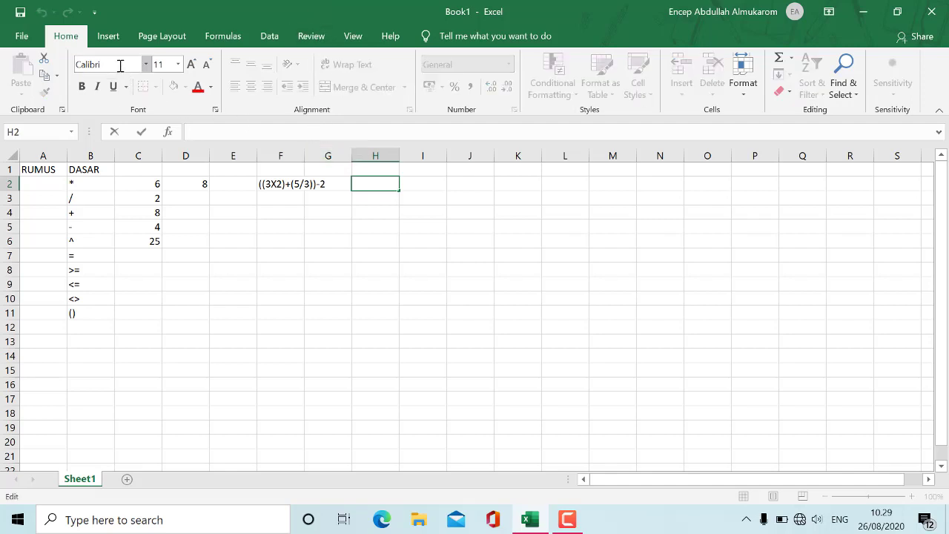
click(345, 185)
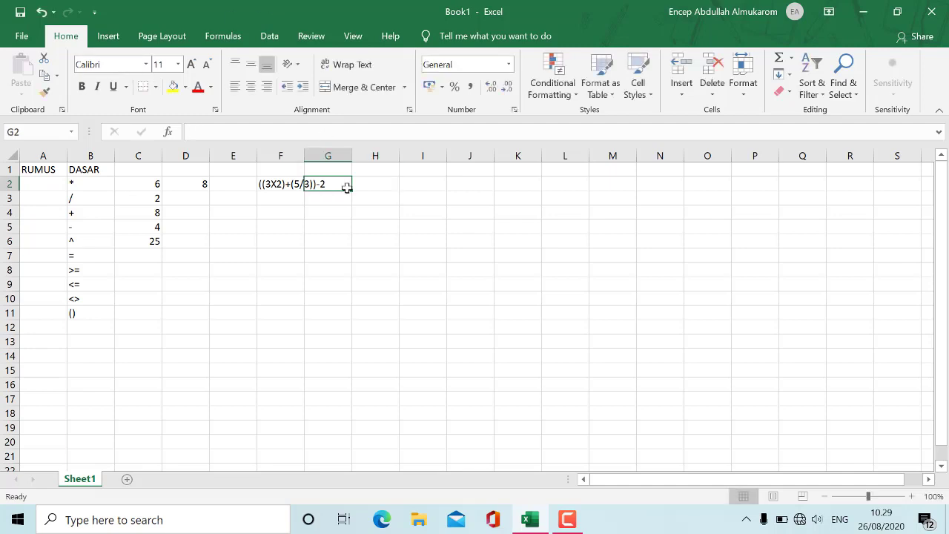
click(426, 183)
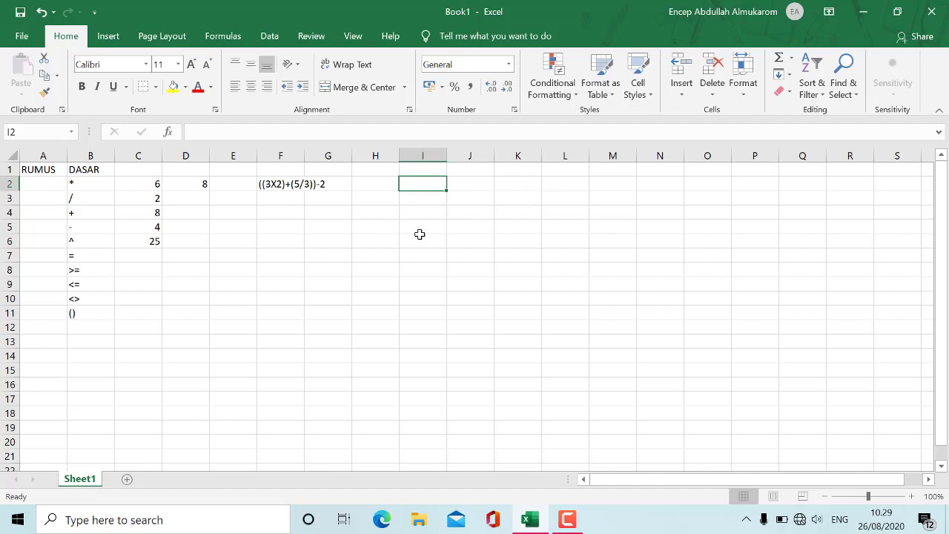
drag(415, 183, 609, 371)
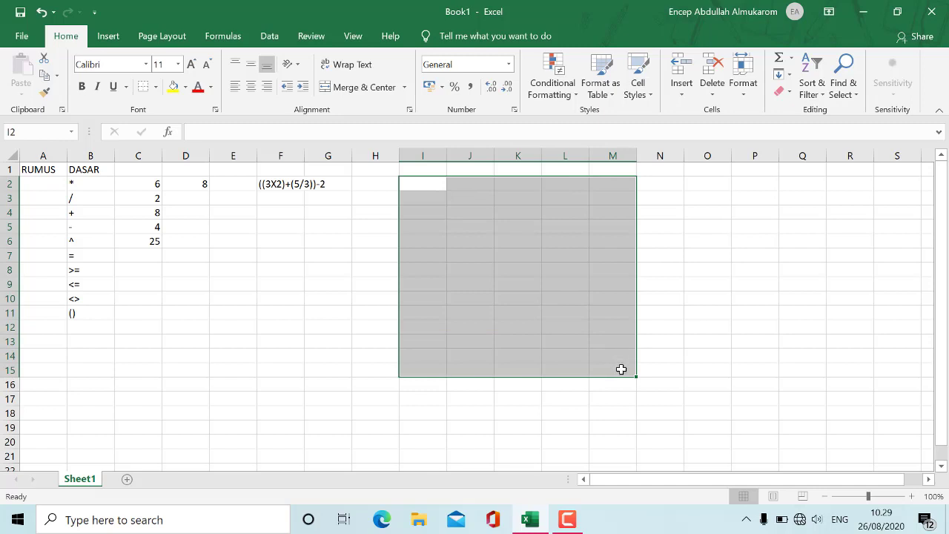
click(523, 255)
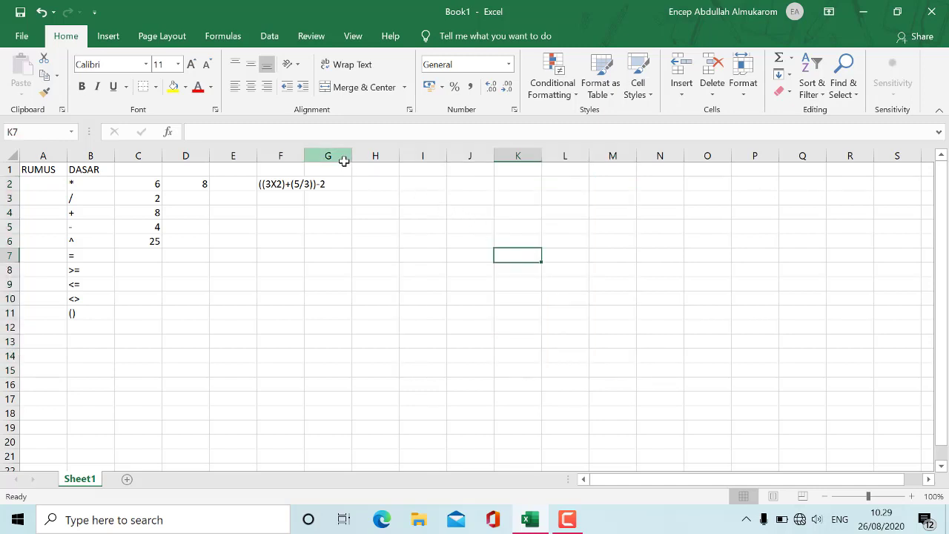
drag(88, 179, 155, 238)
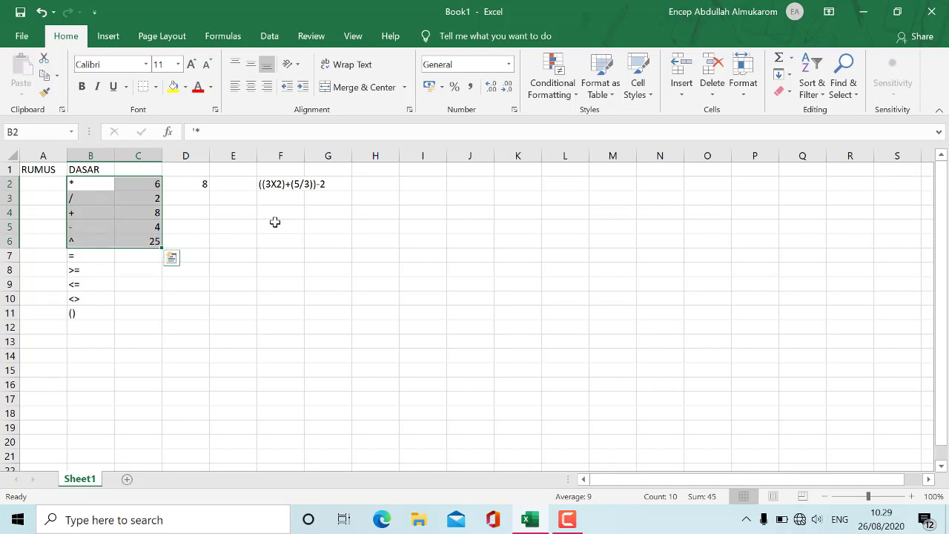
click(217, 254)
click(457, 240)
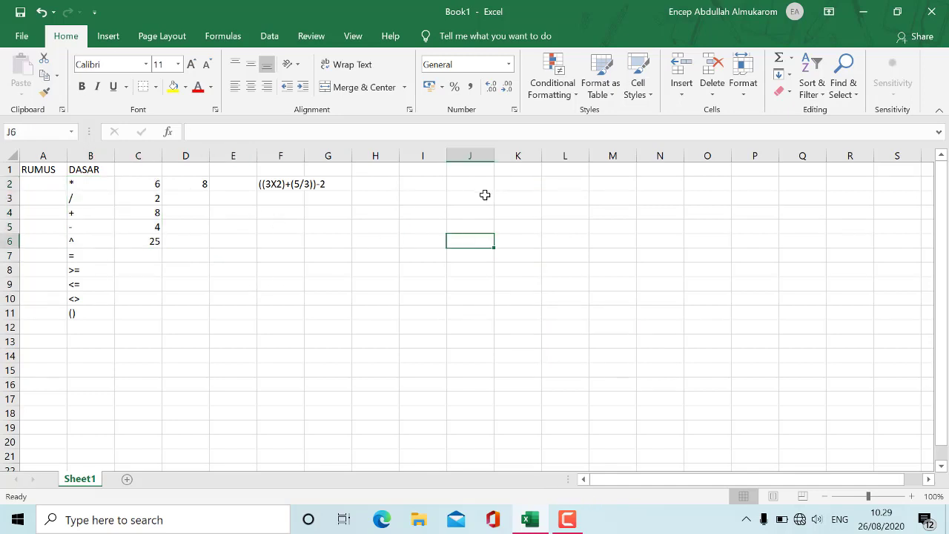
click(453, 197)
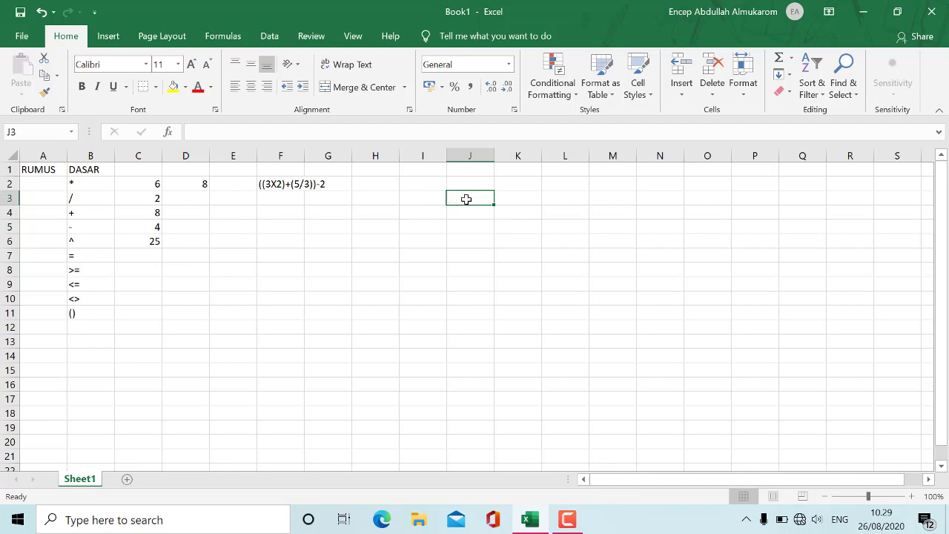
drag(407, 198, 608, 363)
Step: Enter 1 and 2 in cells I3 and I4 and autofill the number series down to 13 in I15
click(421, 193)
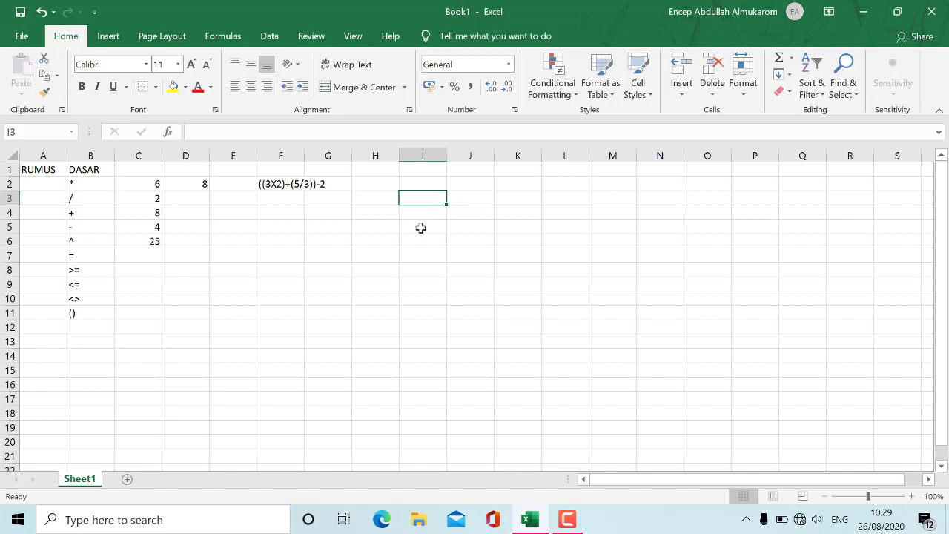
text(1)
key(Return)
text(2)
key(Up)
drag(426, 203, 446, 374)
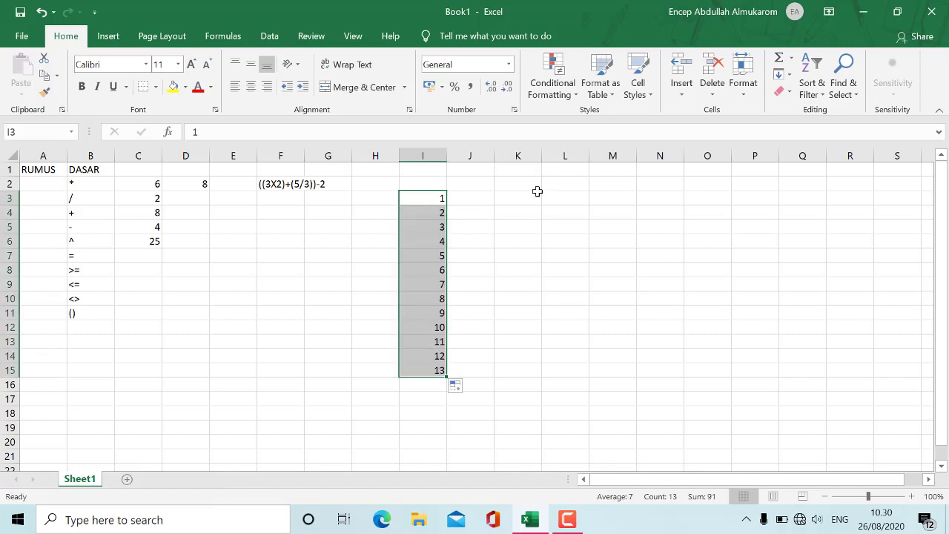
Step: Enter SUNDAY and MONDAY in cells K3 and K4 and autofill the weekday series down to K15
click(516, 200)
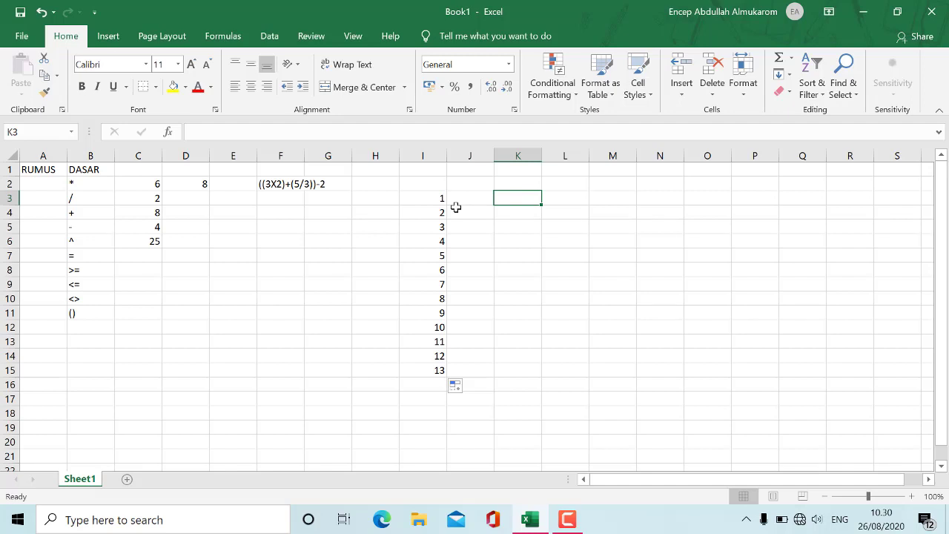
text(SUNDAY)
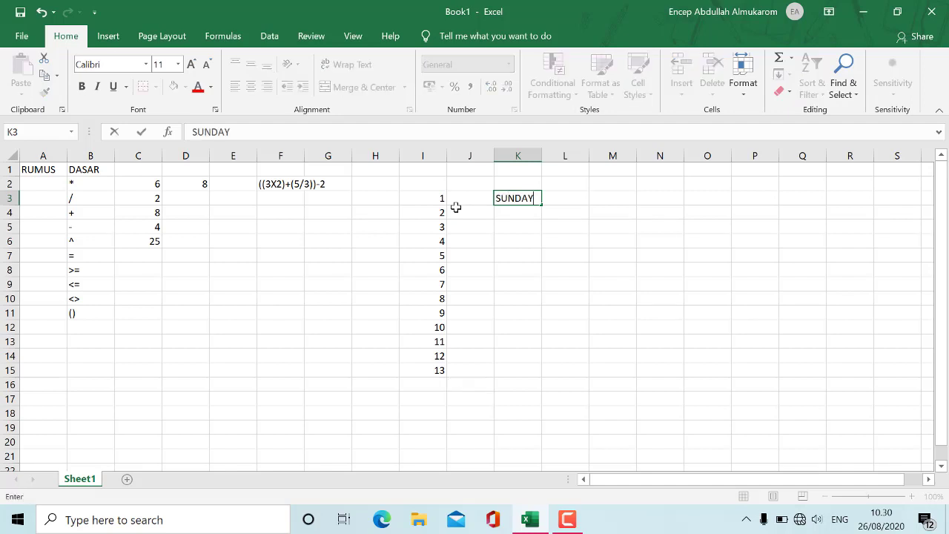
key(Return)
text(S)
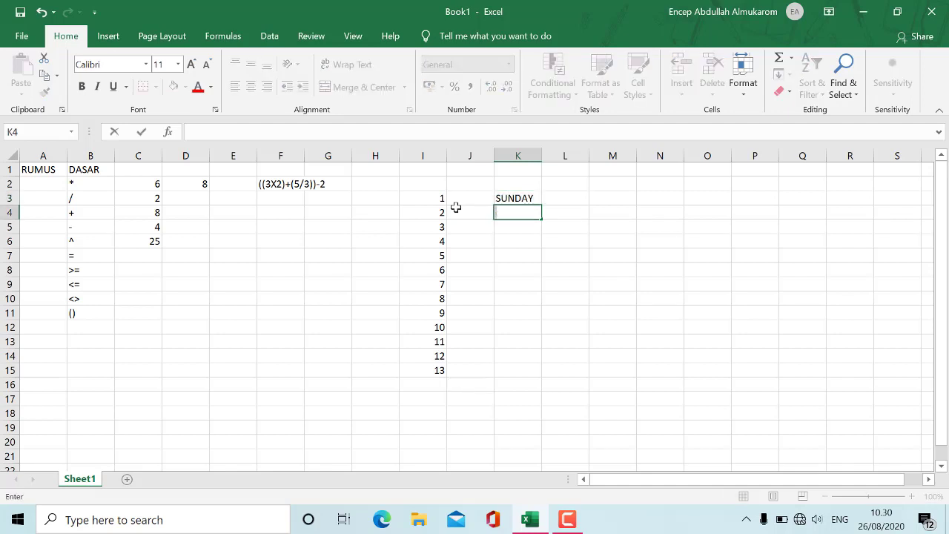
text(MONDAY)
key(Return)
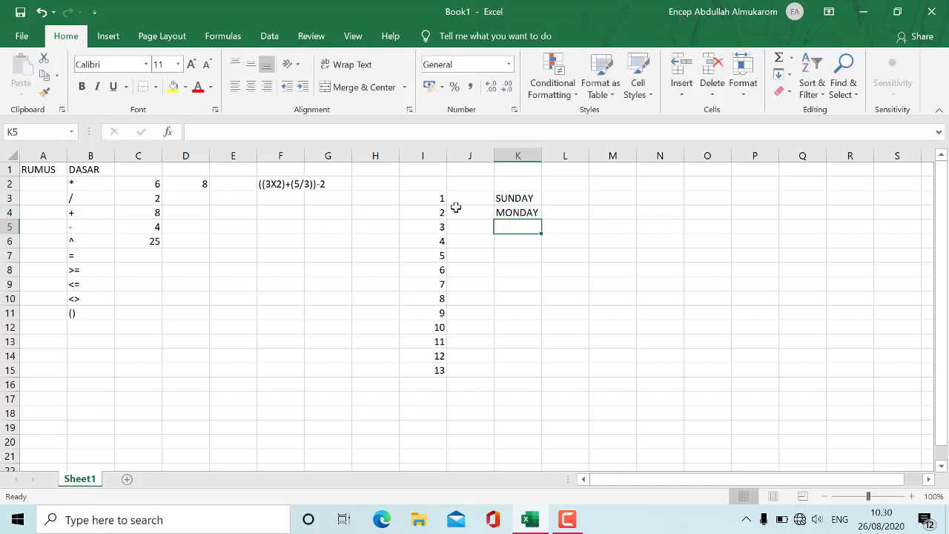
drag(502, 199, 539, 381)
click(646, 288)
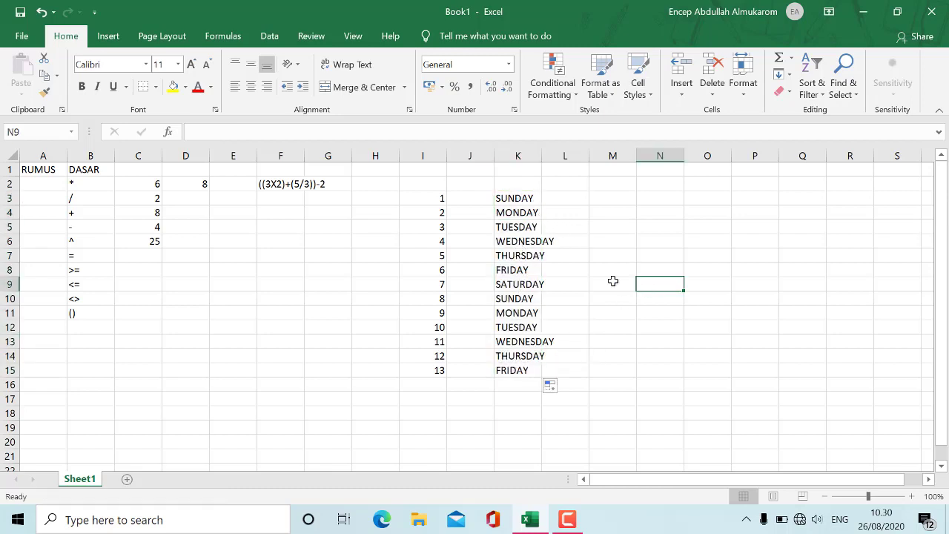
Step: Enter JANUARY and FEBRUARY in cells M3 and M4 and autofill the month series down to M15
click(611, 194)
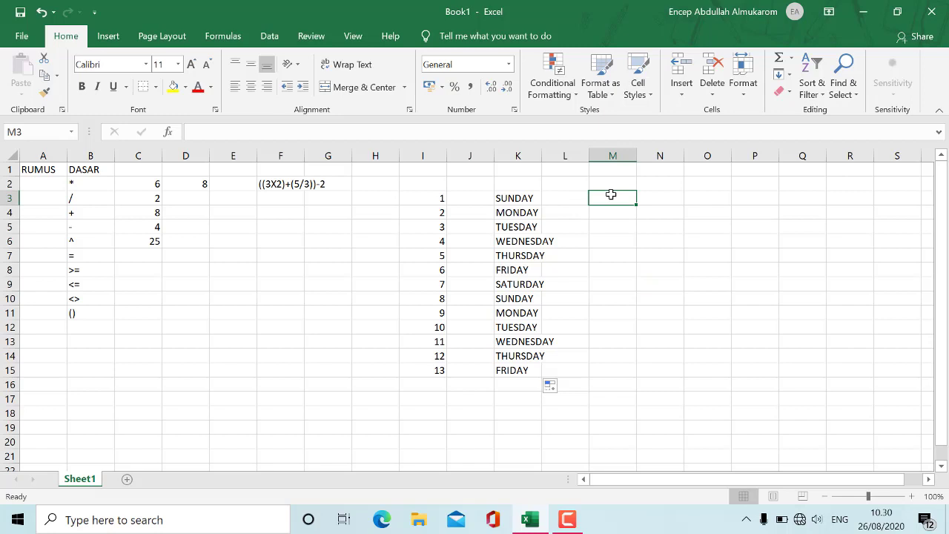
text(JANUARY)
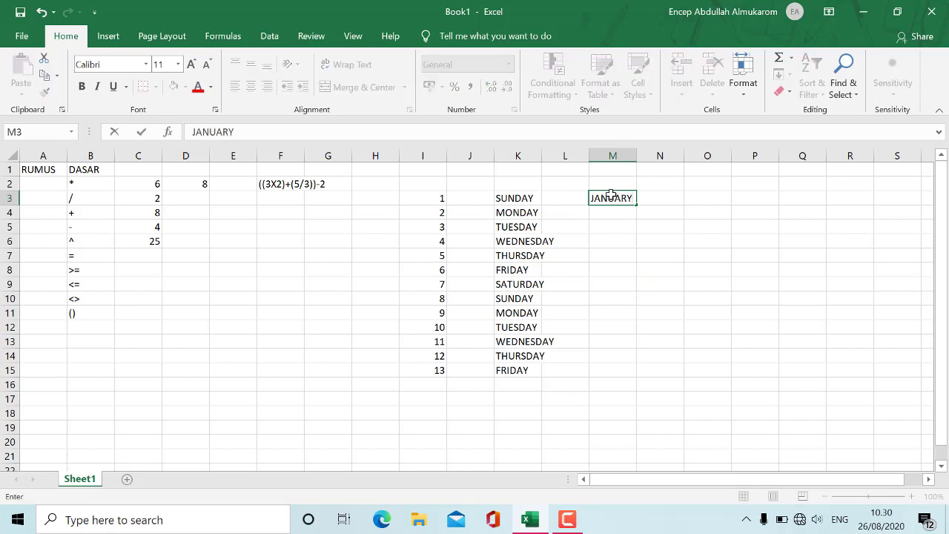
key(Return)
text(D)
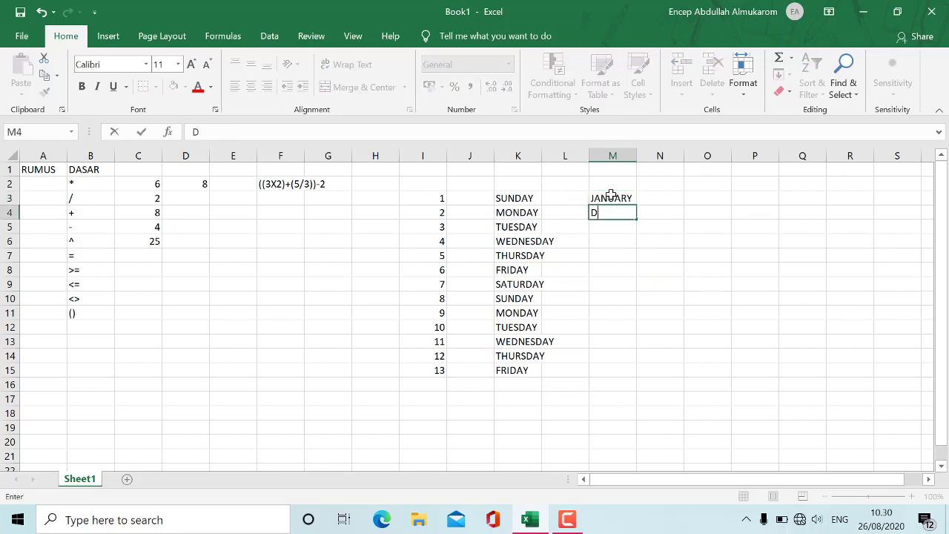
text(EBRUARY)
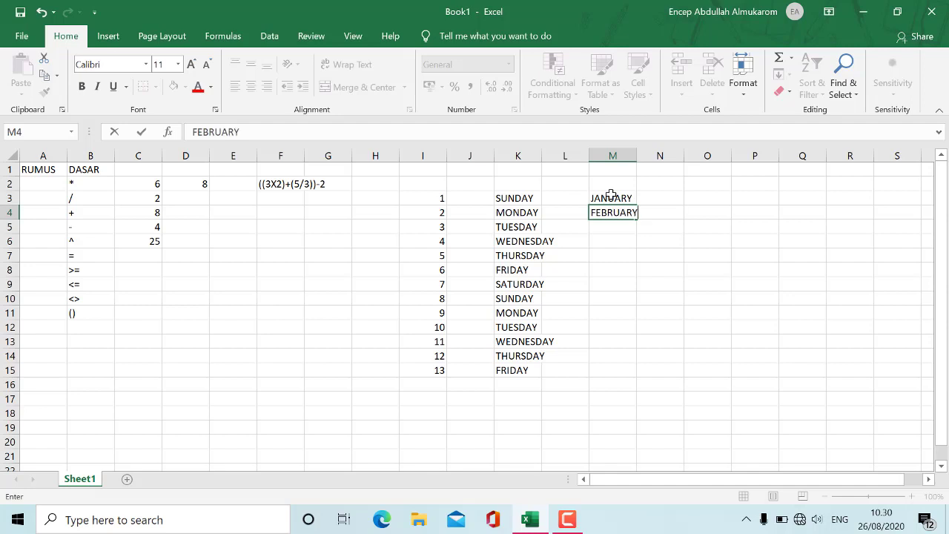
key(Return)
drag(611, 194, 620, 375)
click(743, 298)
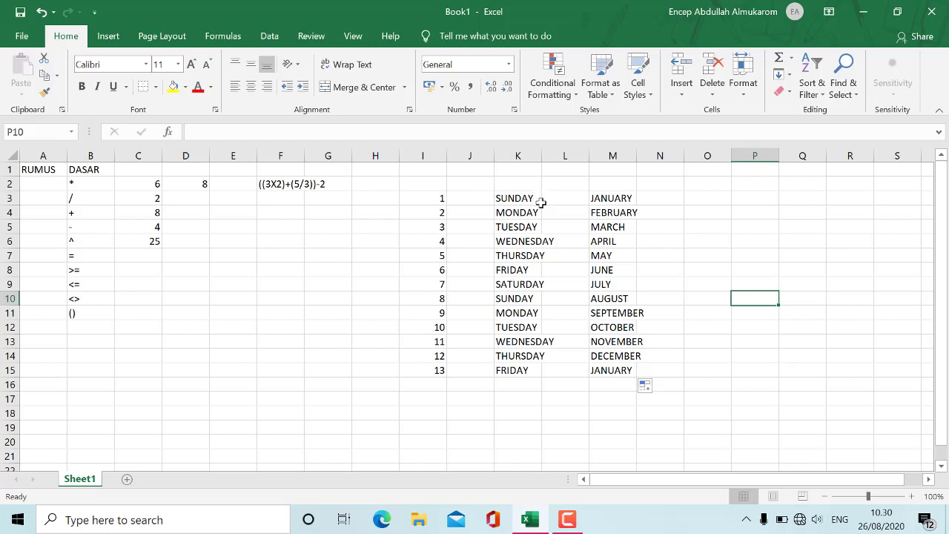
Step: Move the month list from M3:M15 to H3:H15, beside the number series
drag(609, 197, 595, 369)
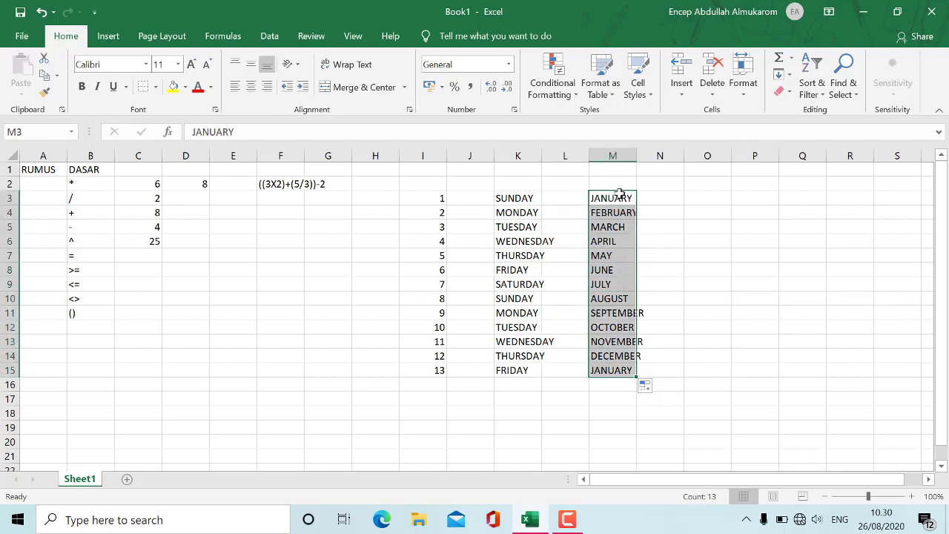
drag(615, 194, 734, 220)
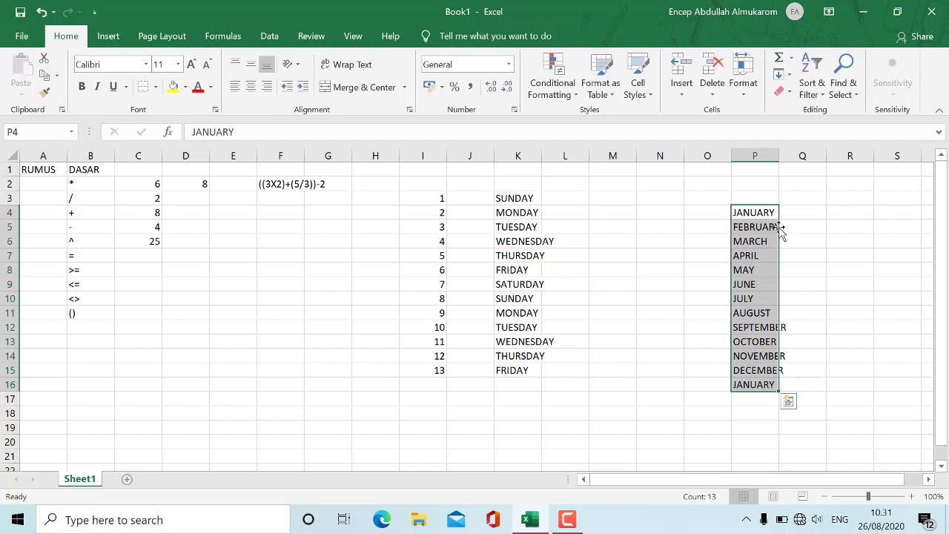
drag(758, 208, 375, 202)
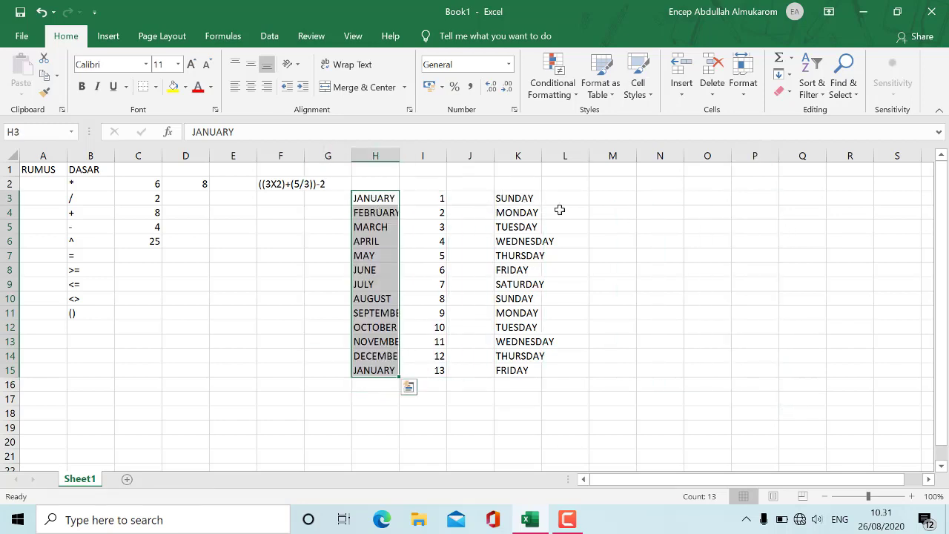
click(559, 211)
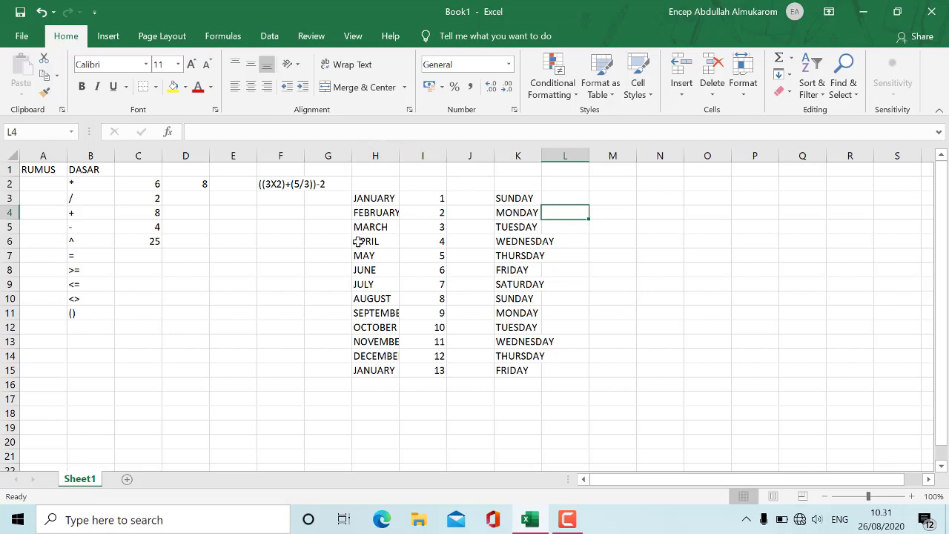
Step: Examine the sheet's columns and rows by selecting whole ones, including columns A, F, G, I and J and rows 1 and 6
click(42, 155)
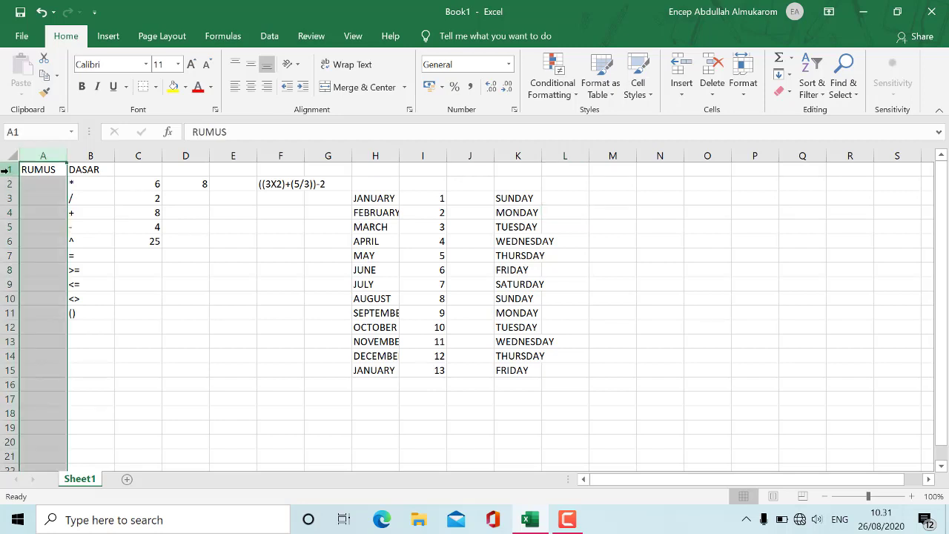
click(9, 169)
click(43, 169)
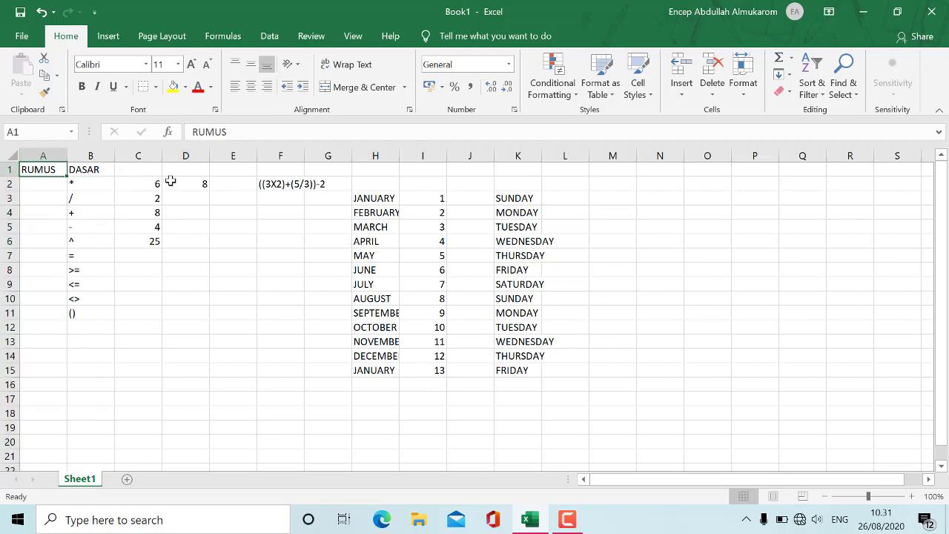
click(55, 153)
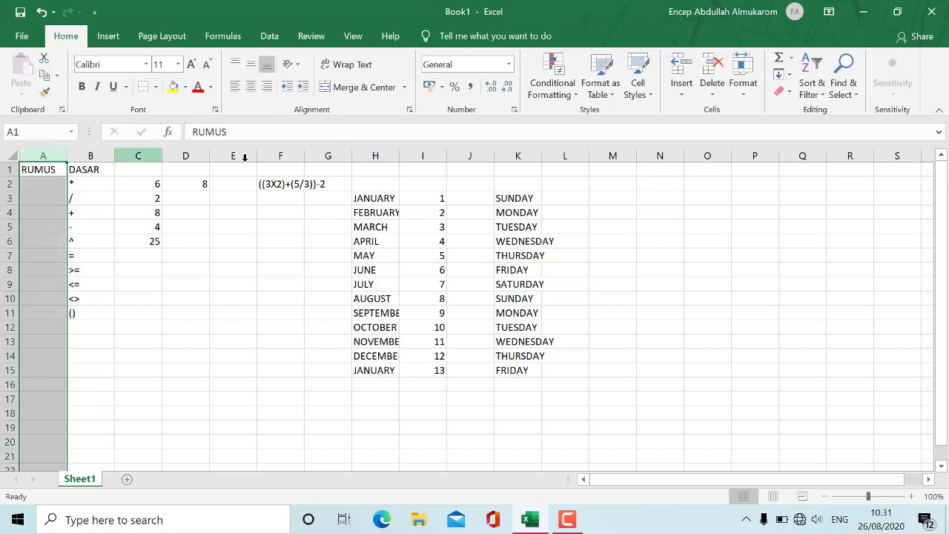
click(283, 154)
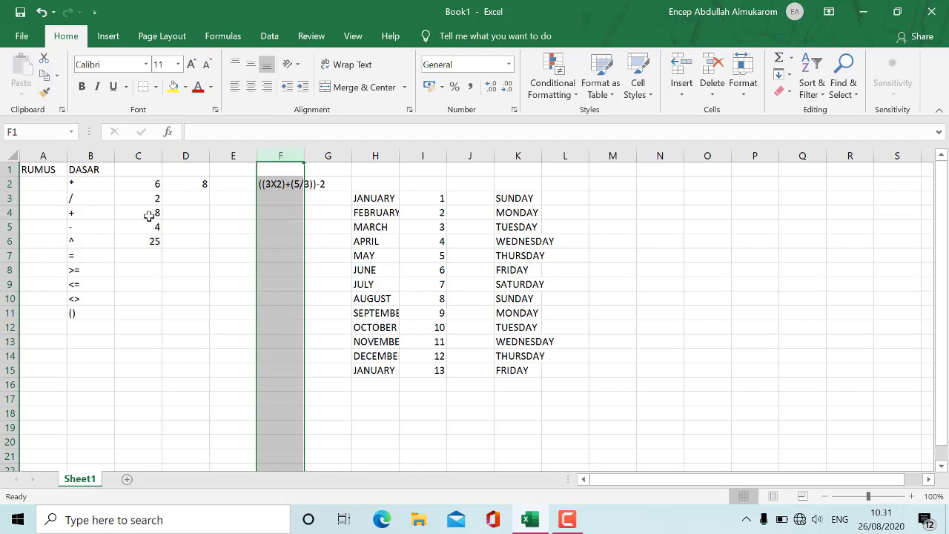
click(6, 241)
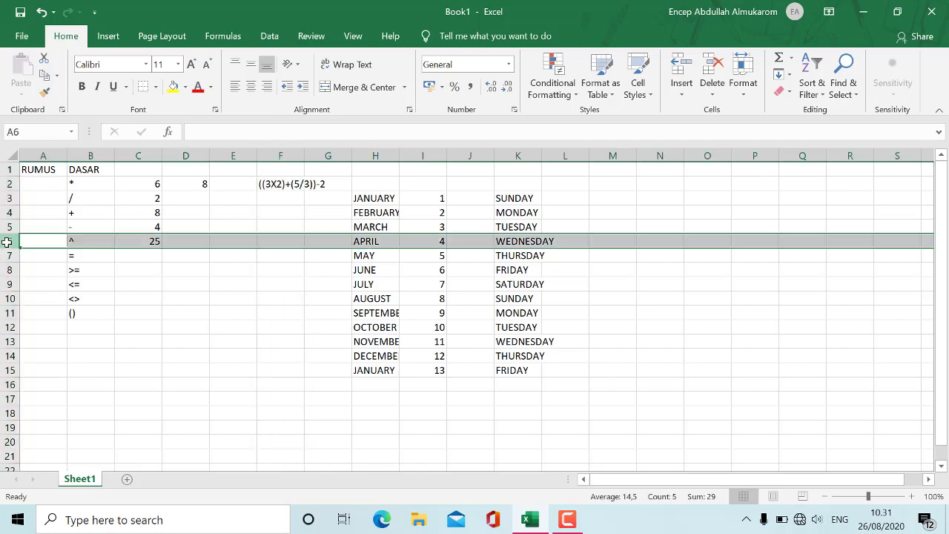
click(264, 280)
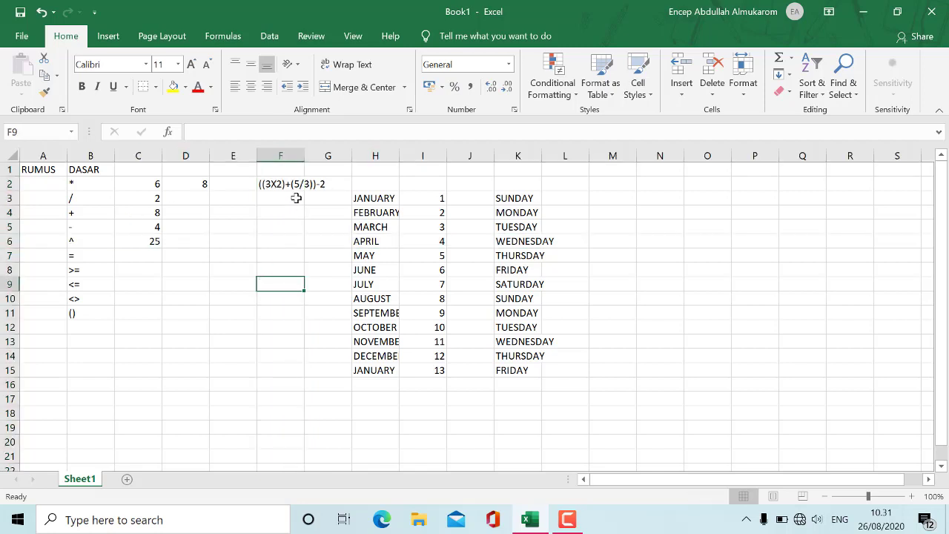
click(281, 152)
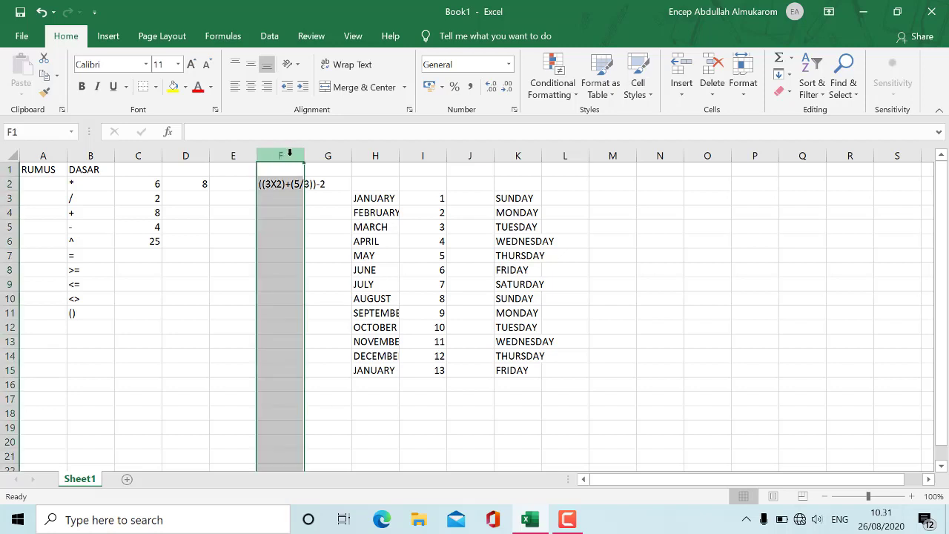
click(326, 155)
click(284, 153)
click(333, 153)
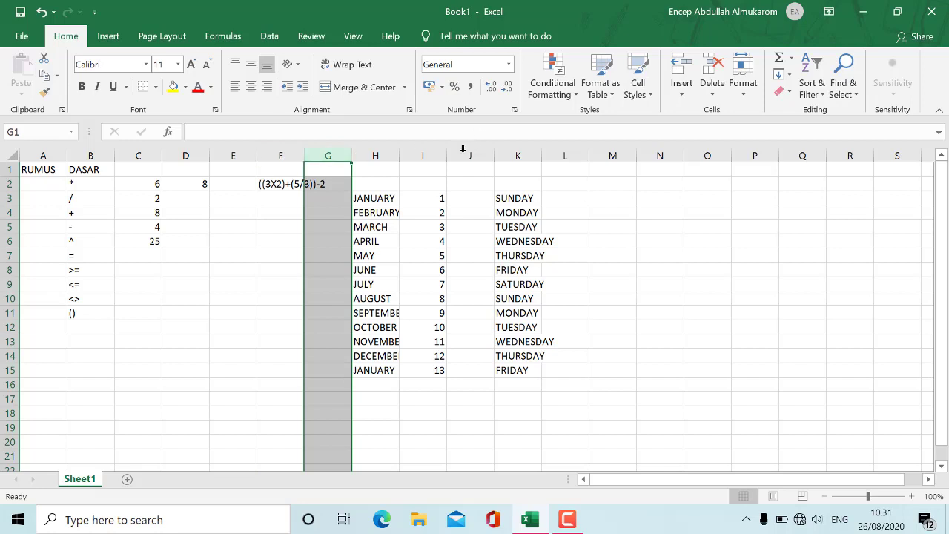
click(429, 154)
click(475, 153)
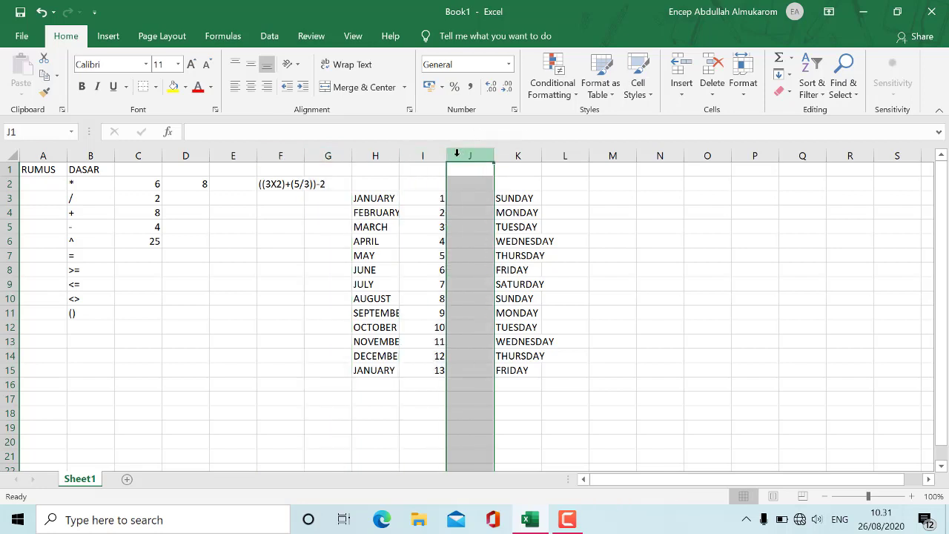
Step: Widen column I, then AutoFit its width to the number series
drag(447, 156, 527, 152)
click(568, 182)
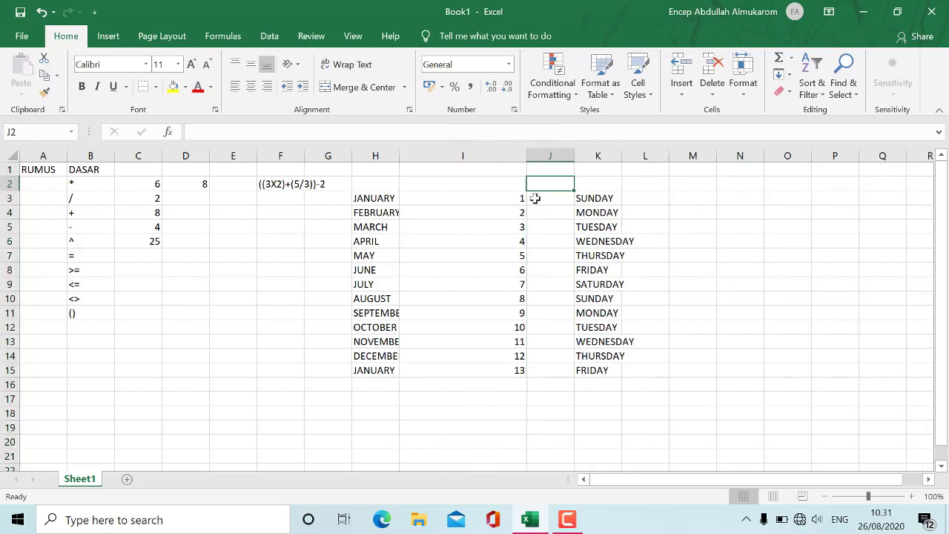
click(679, 187)
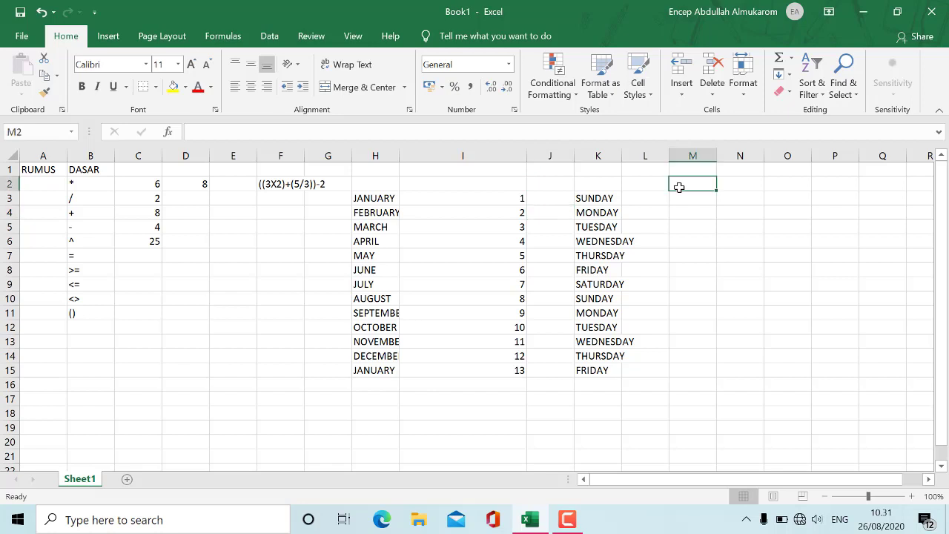
double_click(528, 155)
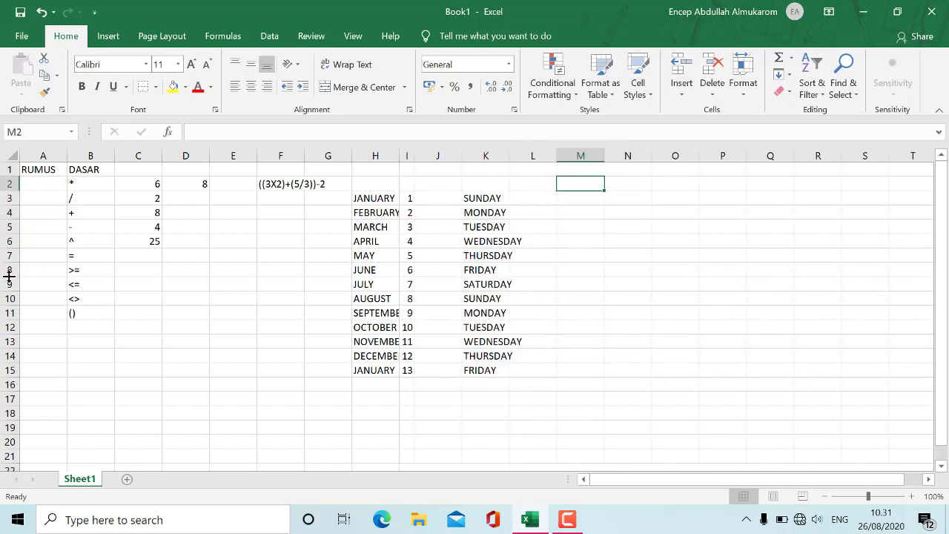
Step: Increase the height of row 8, then undo the row resize
drag(9, 276, 4, 308)
key(ctrl+z)
Step: Select the entire worksheet, then clear the selection by choosing single empty cells
click(11, 156)
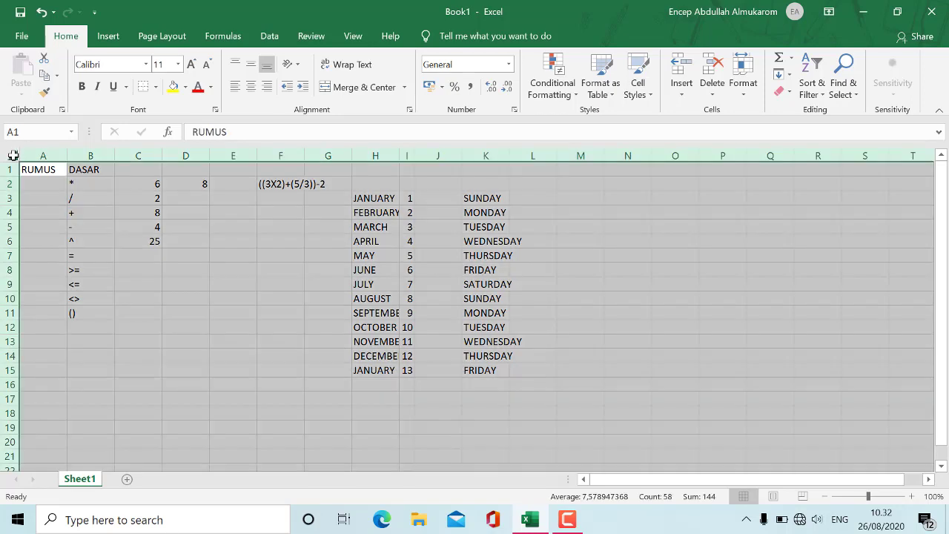
click(314, 233)
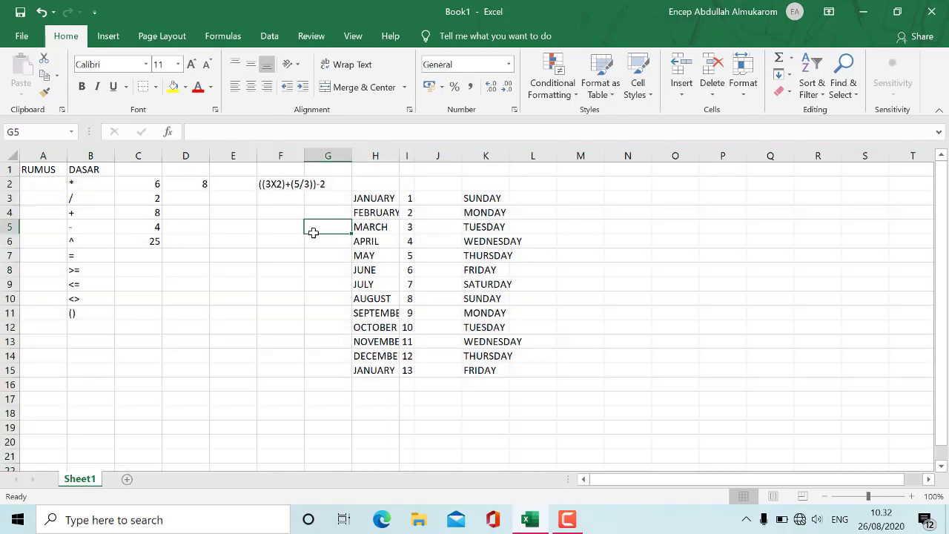
click(568, 247)
click(720, 262)
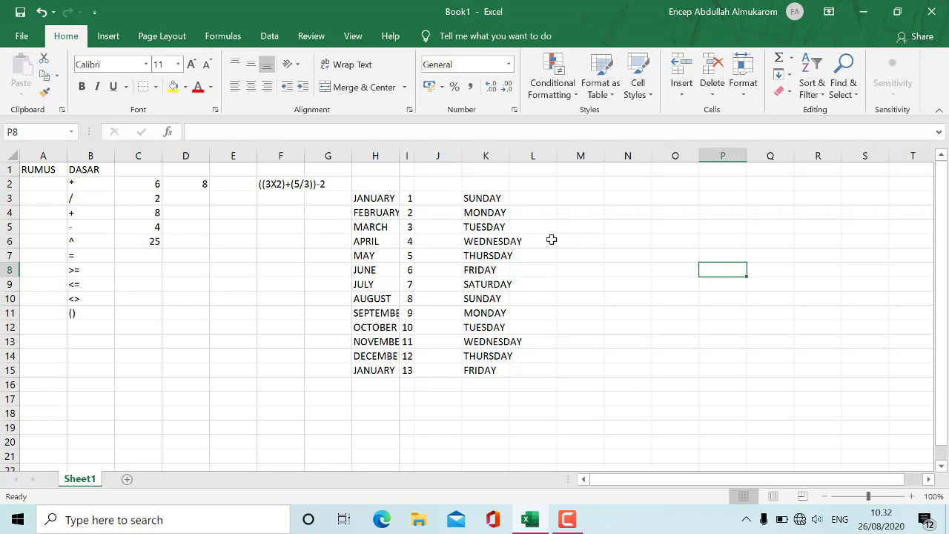
Step: Starting from cell A1, go to the worksheet's last column in row 1 and then to its last row, cell XFD1048576
click(37, 171)
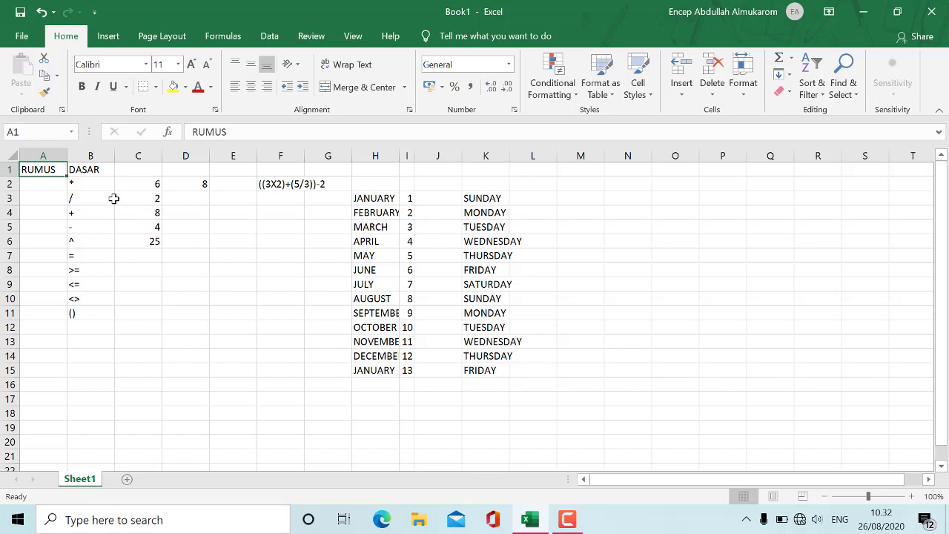
key(Right)
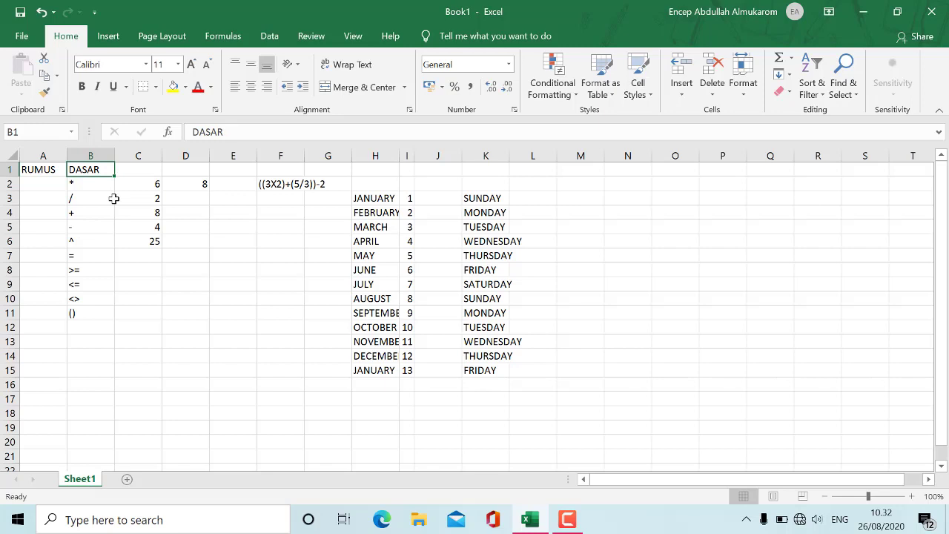
key(ctrl+Right)
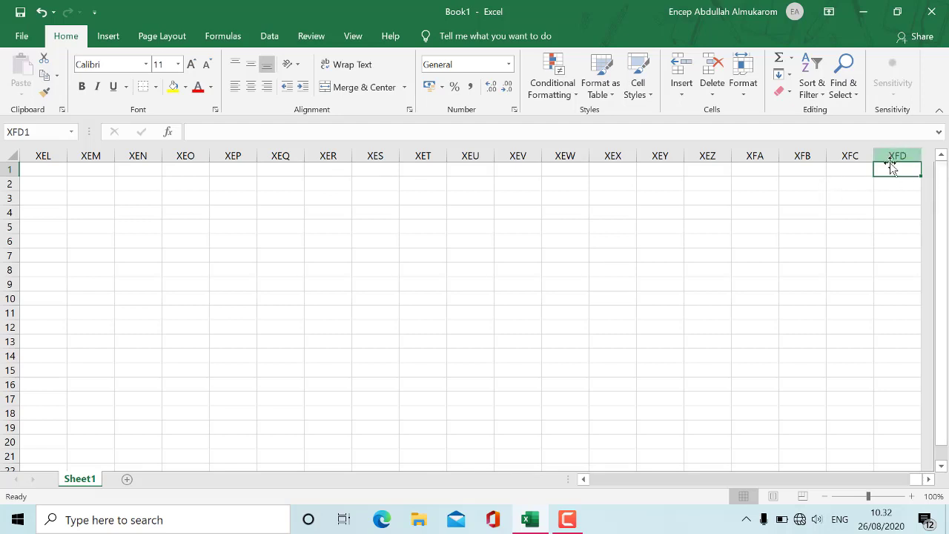
key(ctrl+Down)
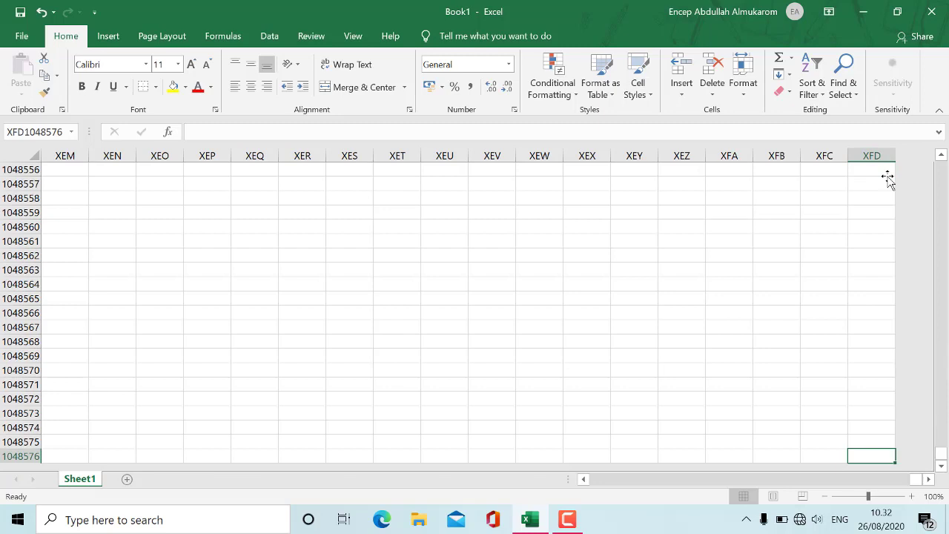